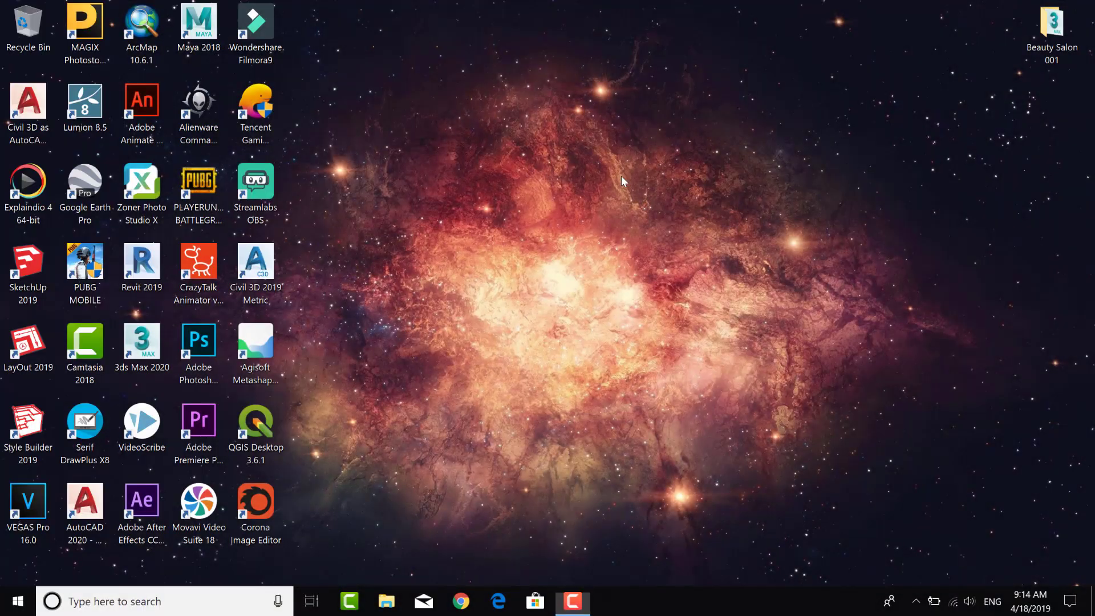
Refresh the desktop and open Beauty Salon 001.max from its Beauty Salon 001 folder.
{"action": "right_click", "coordinate": [621, 176]}
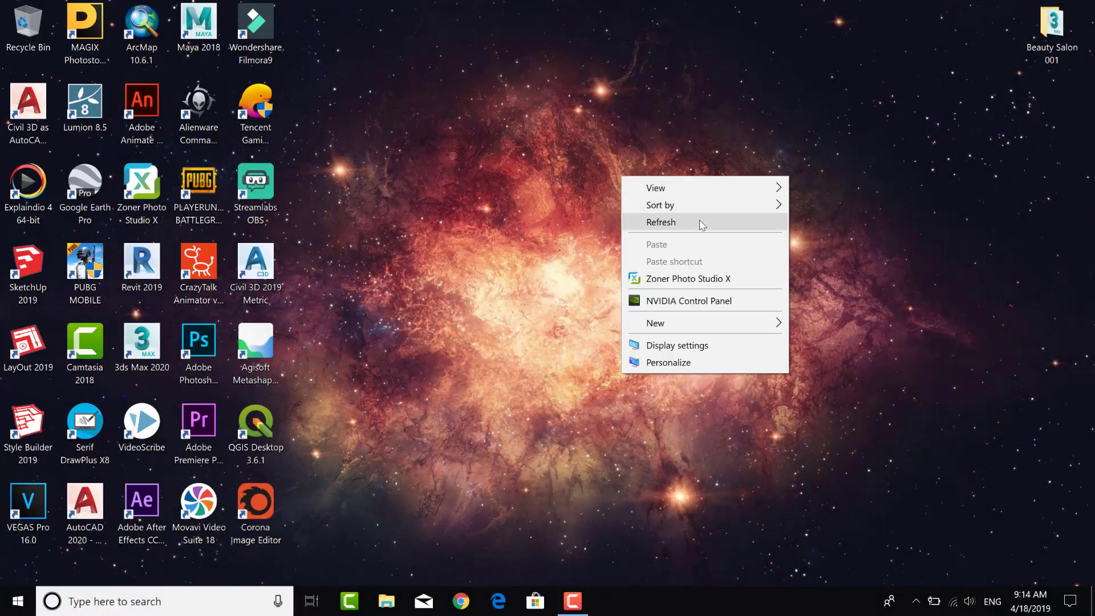
{"action": "left_click", "coordinate": [699, 220]}
{"action": "double_click", "coordinate": [1056, 35]}
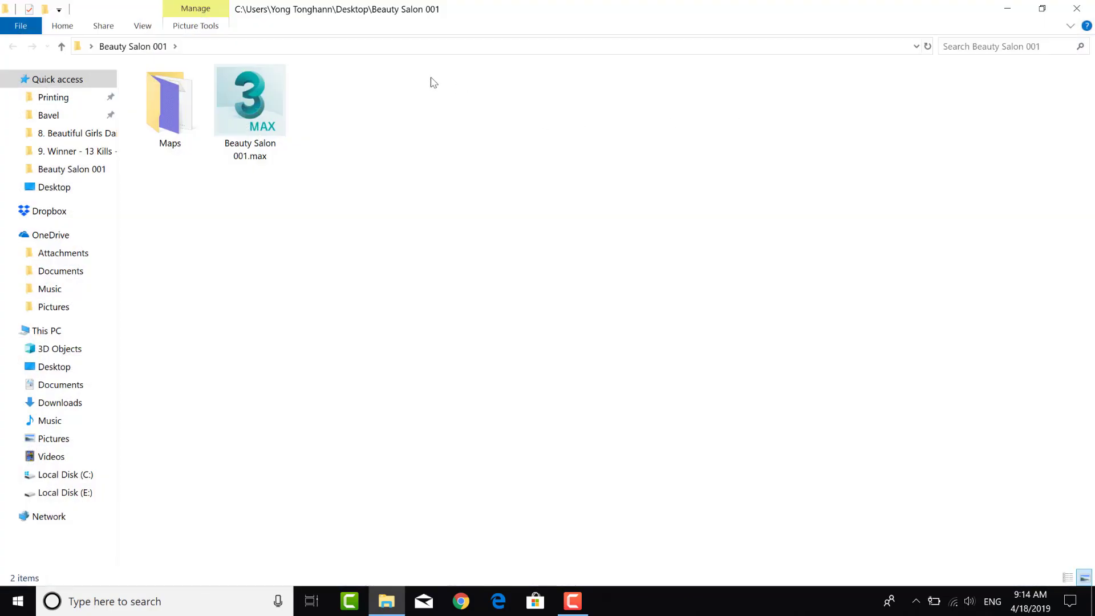
{"action": "left_click", "coordinate": [219, 116]}
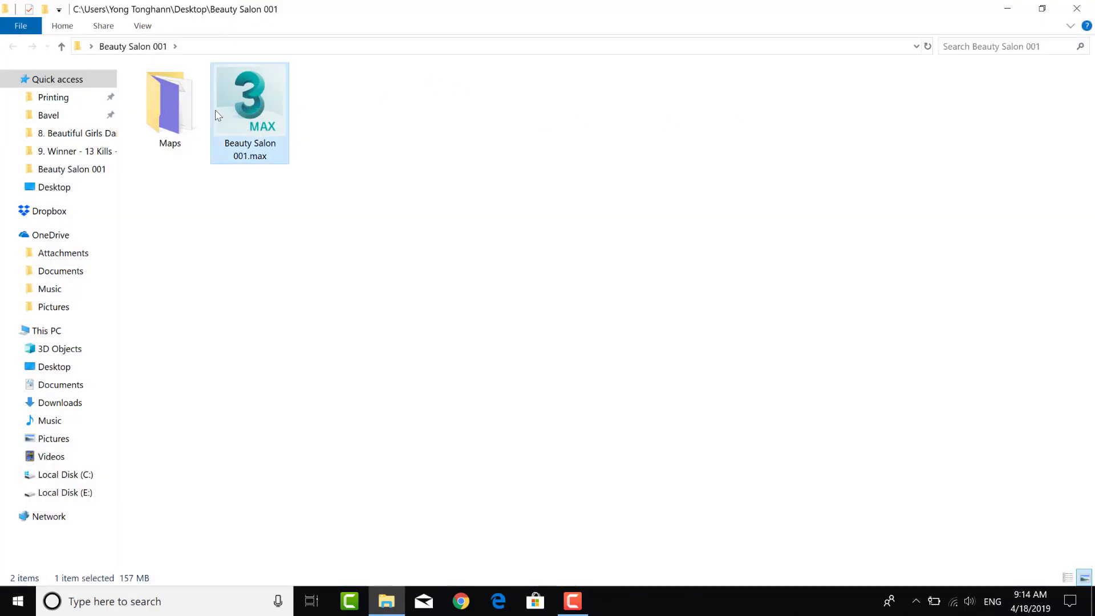
{"action": "left_click", "coordinate": [1007, 9]}
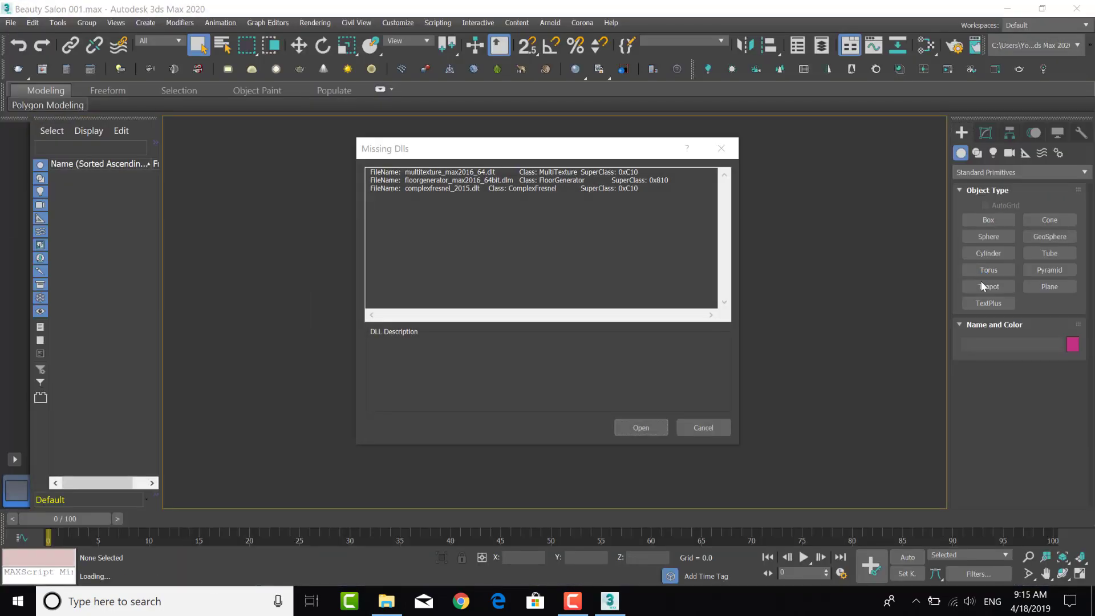
Dismiss the missing DLLs notice, check the Maps path, and continue past missing external files.
{"action": "left_click", "coordinate": [637, 426]}
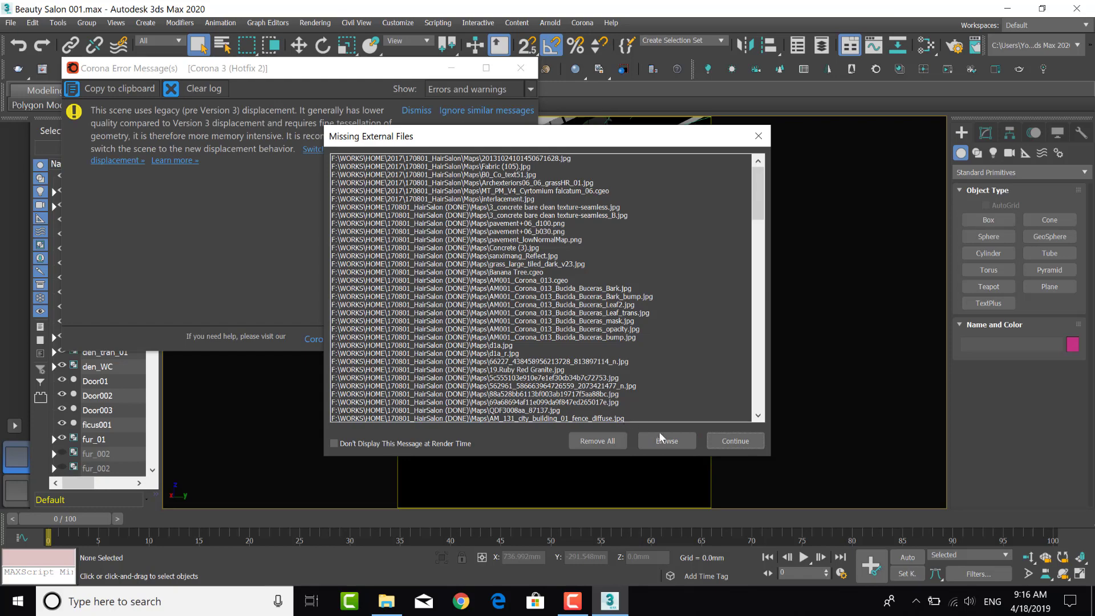
{"action": "left_click", "coordinate": [661, 436]}
{"action": "left_click", "coordinate": [487, 193]}
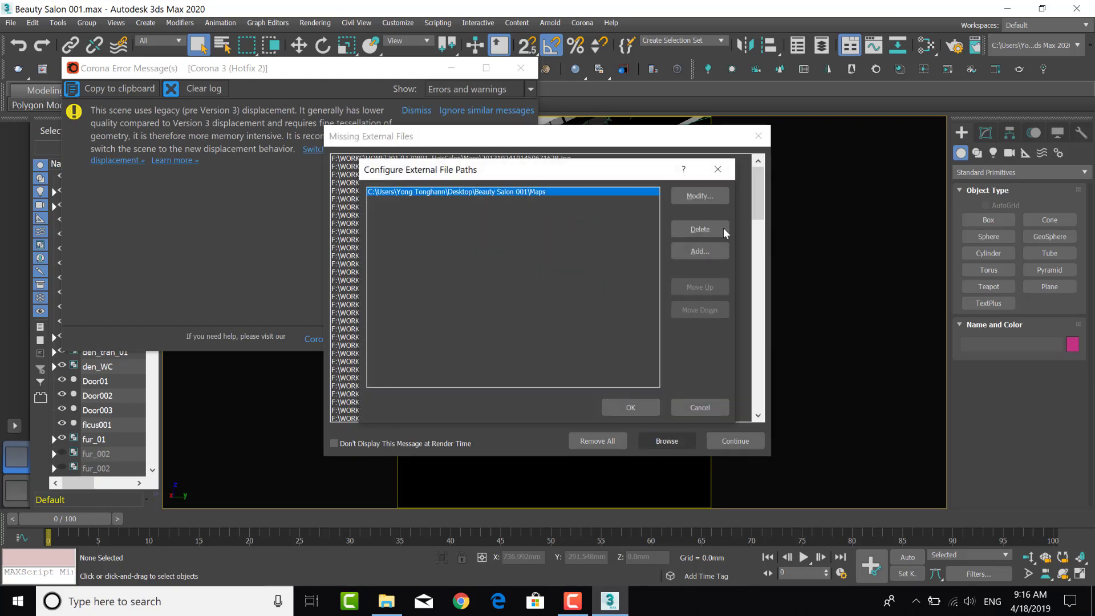
{"action": "left_click", "coordinate": [621, 406]}
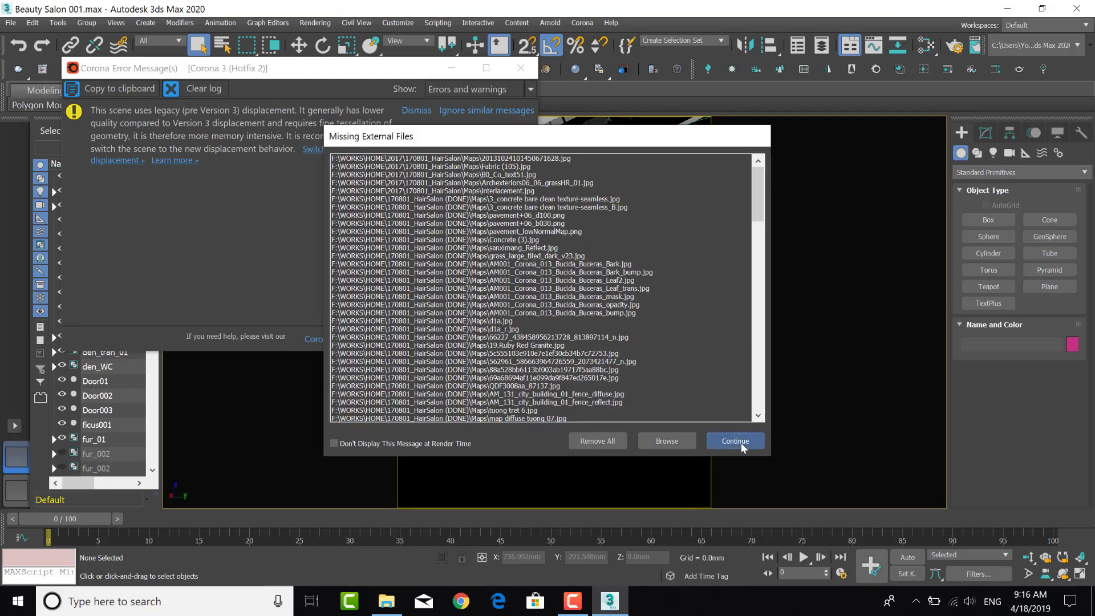
{"action": "left_click", "coordinate": [735, 441]}
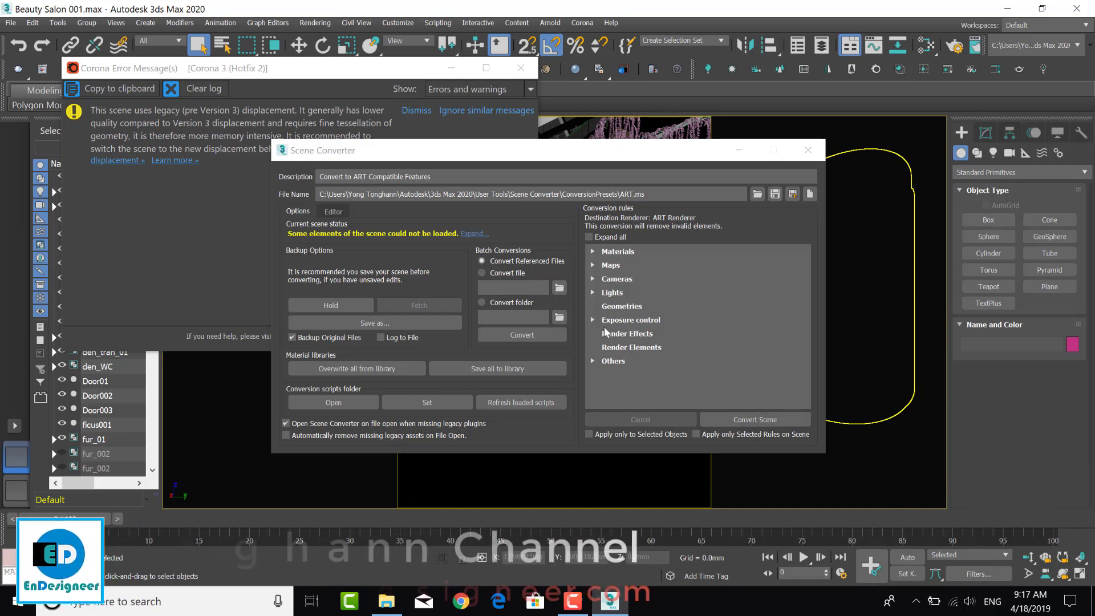
Convert the scene to ART-compatible features in Scene Converter and close it.
{"action": "left_click", "coordinate": [745, 416]}
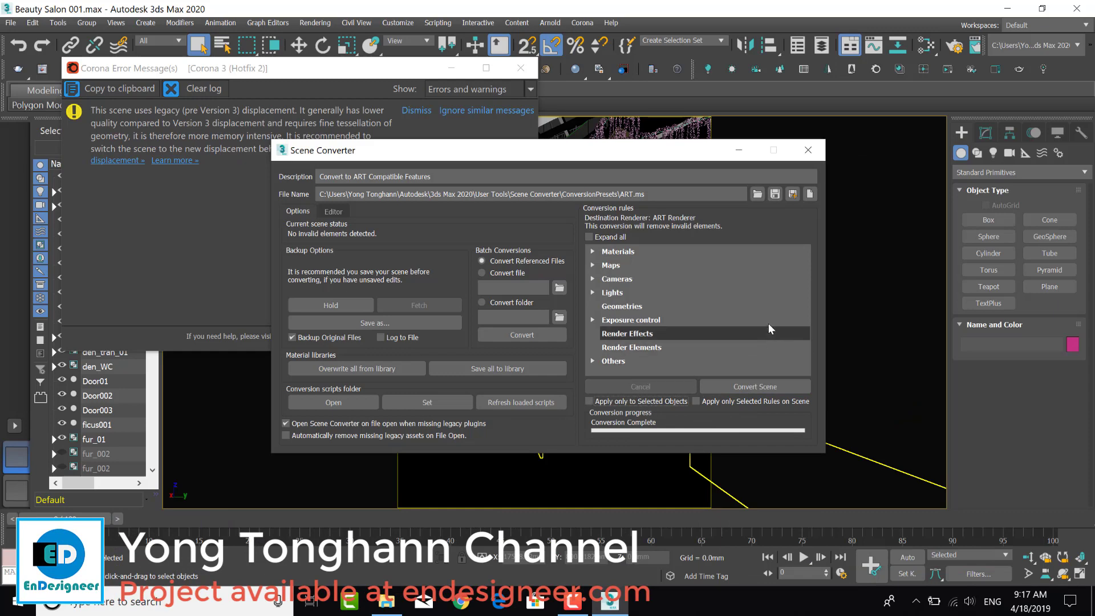
{"action": "left_click", "coordinate": [754, 385]}
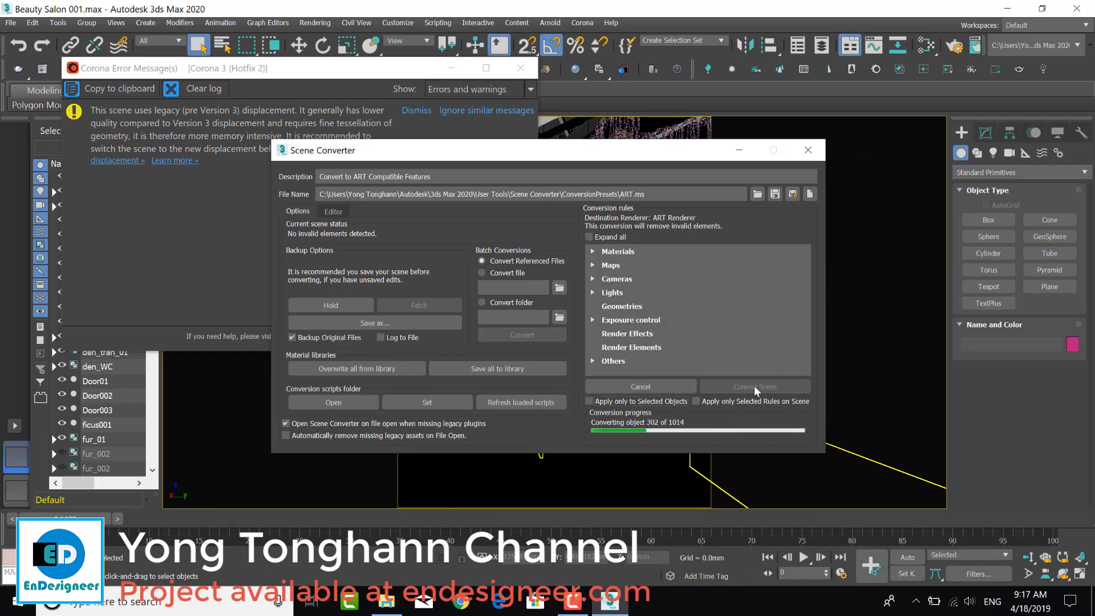
{"action": "left_click", "coordinate": [807, 150]}
{"action": "left_click", "coordinate": [417, 110]}
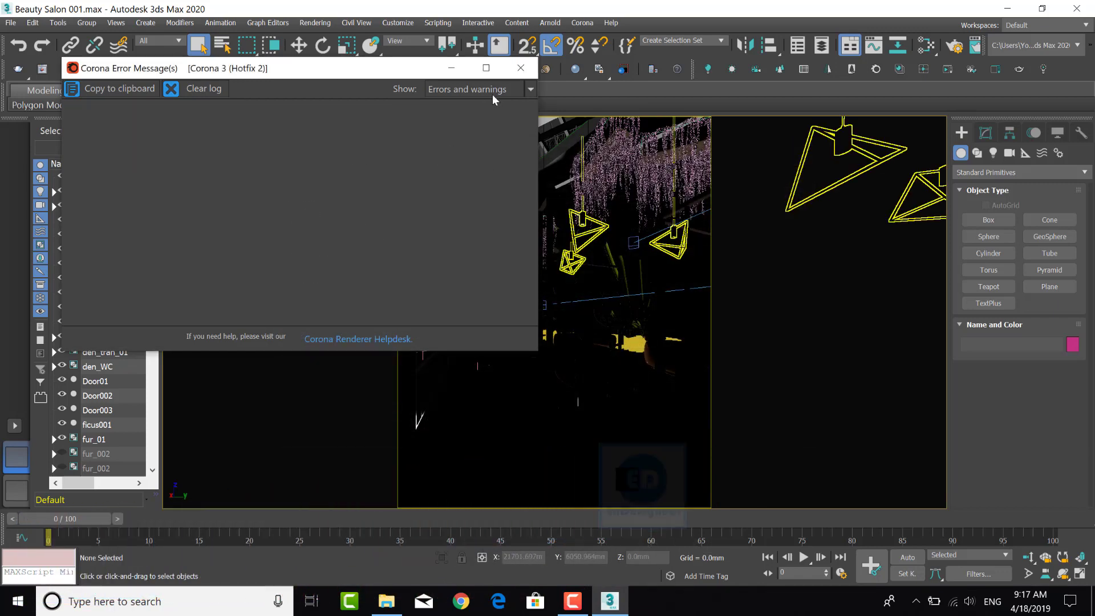
Close the Corona log and set Render Setup output size to HDTV (video) 1920×1080.
{"action": "left_click", "coordinate": [520, 68]}
{"action": "left_click", "coordinate": [313, 23]}
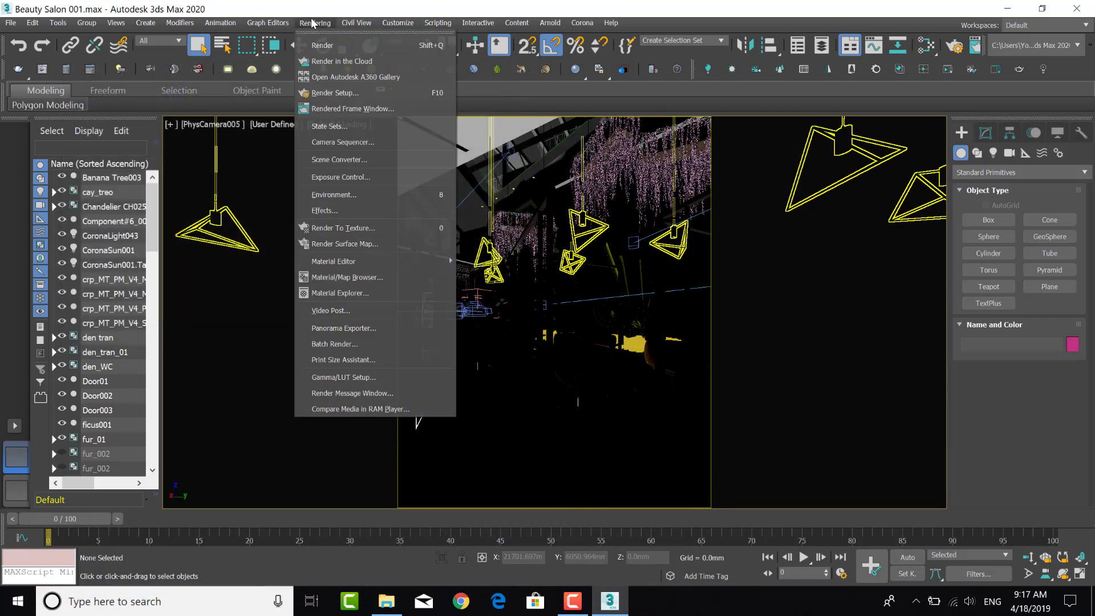
{"action": "left_click", "coordinate": [335, 93]}
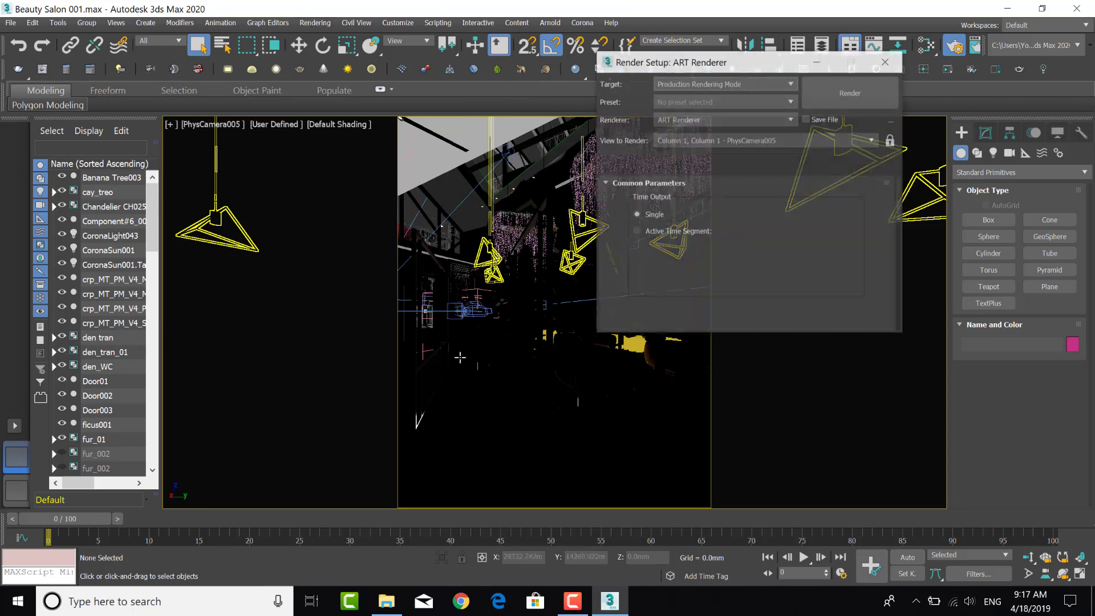
{"action": "scroll", "coordinate": [741, 228], "scroll_direction": "down", "scroll_amount": 2}
{"action": "scroll", "coordinate": [736, 268], "scroll_direction": "down", "scroll_amount": 3}
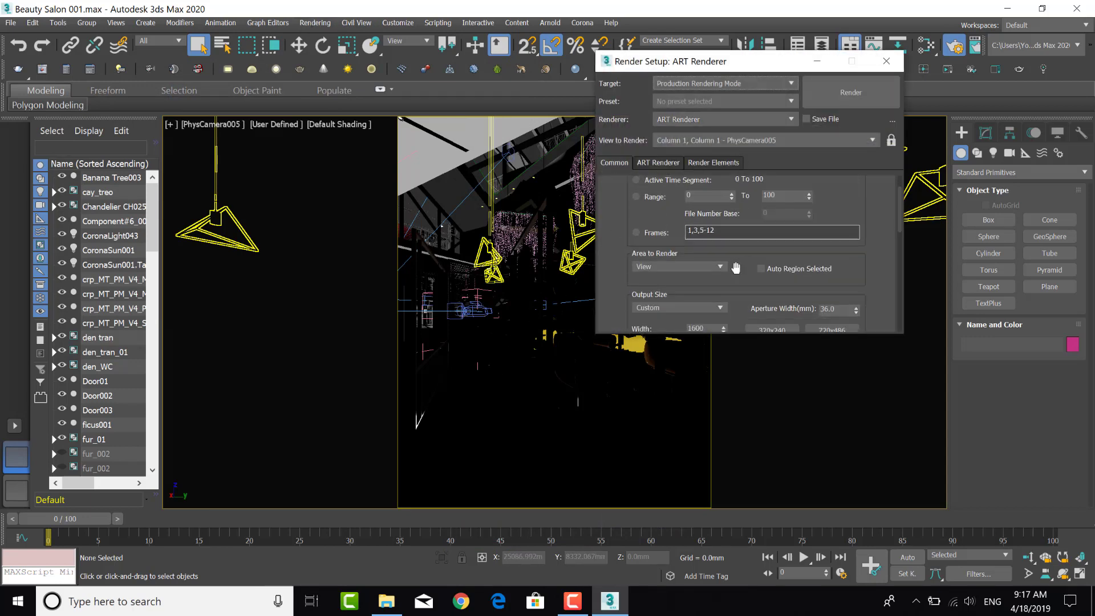
{"action": "scroll", "coordinate": [736, 268], "scroll_direction": "down", "scroll_amount": 1}
{"action": "left_click", "coordinate": [707, 286]}
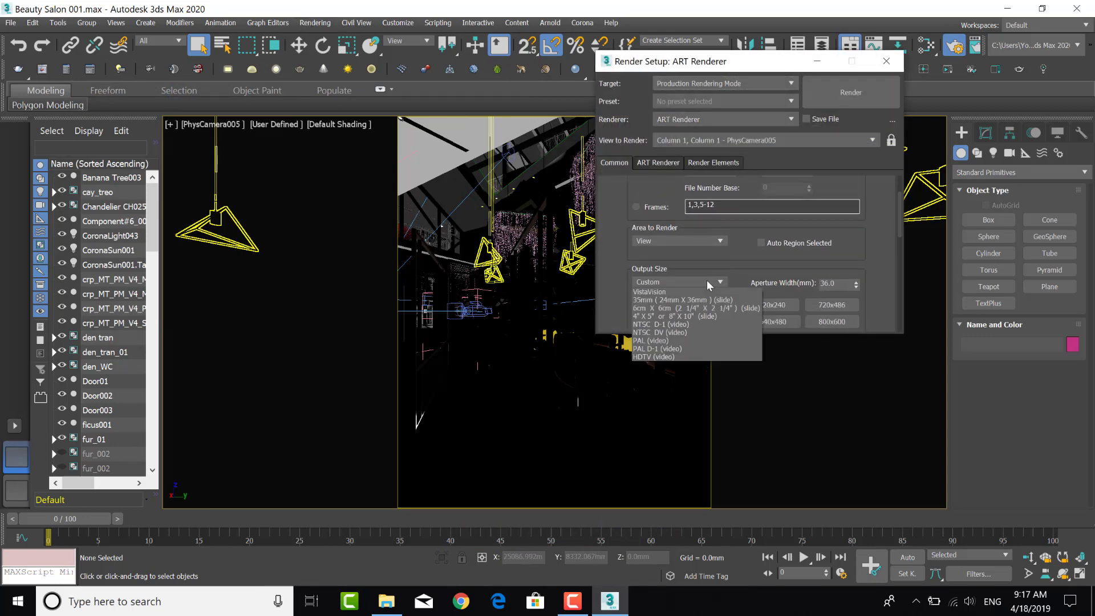
{"action": "left_click", "coordinate": [676, 434]}
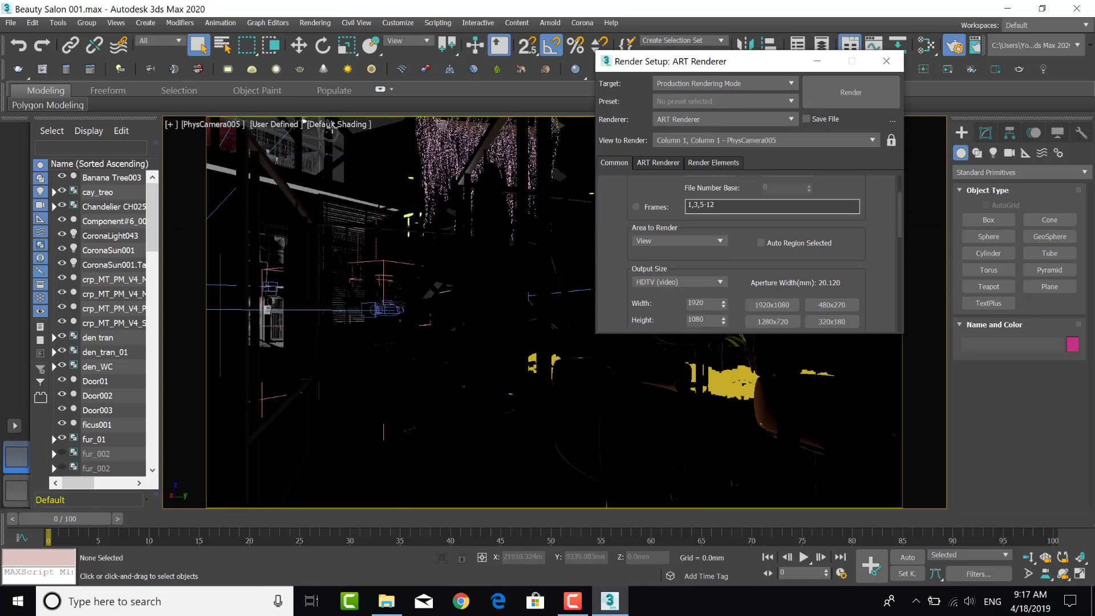
Switch the camera viewport to Standard shading and dolly the camera to reframe the salon.
{"action": "left_click", "coordinate": [269, 124]}
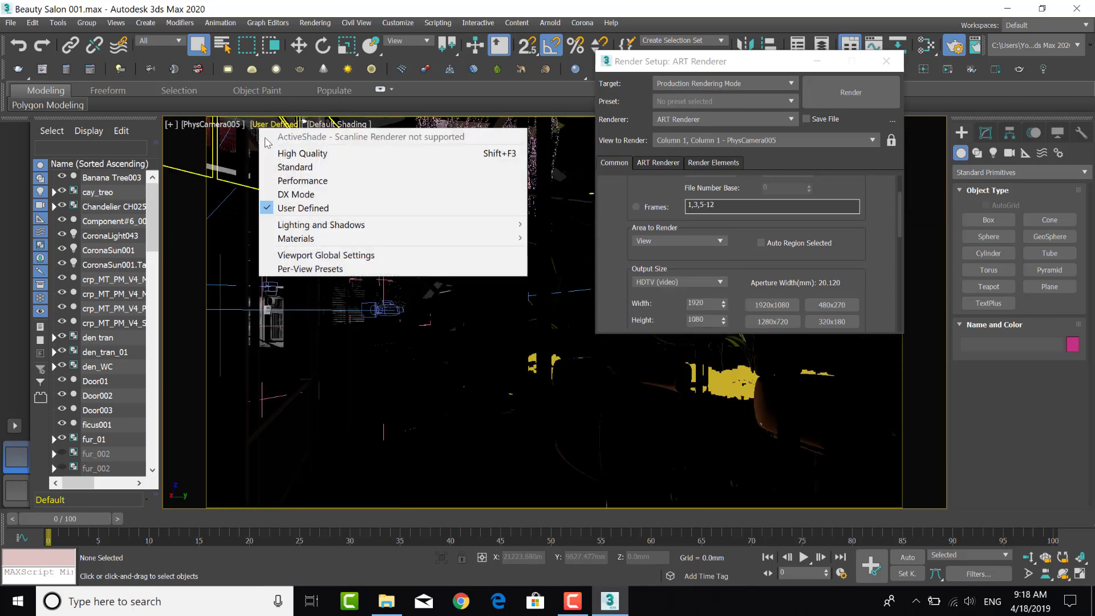
{"action": "left_click", "coordinate": [295, 167]}
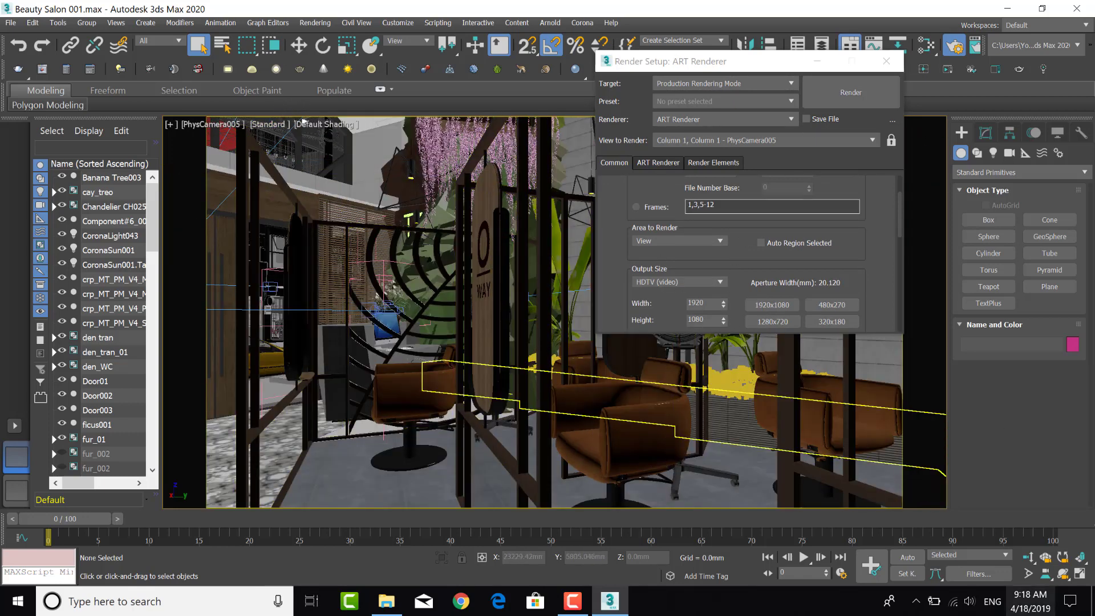
{"action": "left_click", "coordinate": [1028, 557]}
{"action": "left_click_drag", "start_coordinate": [535, 411], "coordinate": [546, 365]}
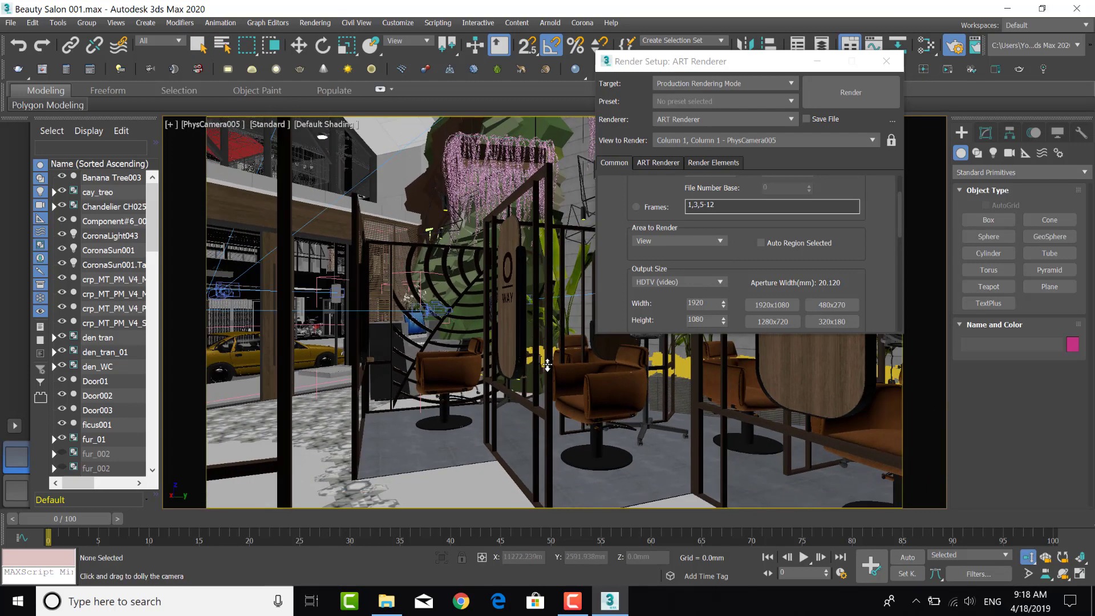
{"action": "left_click_drag", "start_coordinate": [739, 67], "coordinate": [692, 173]}
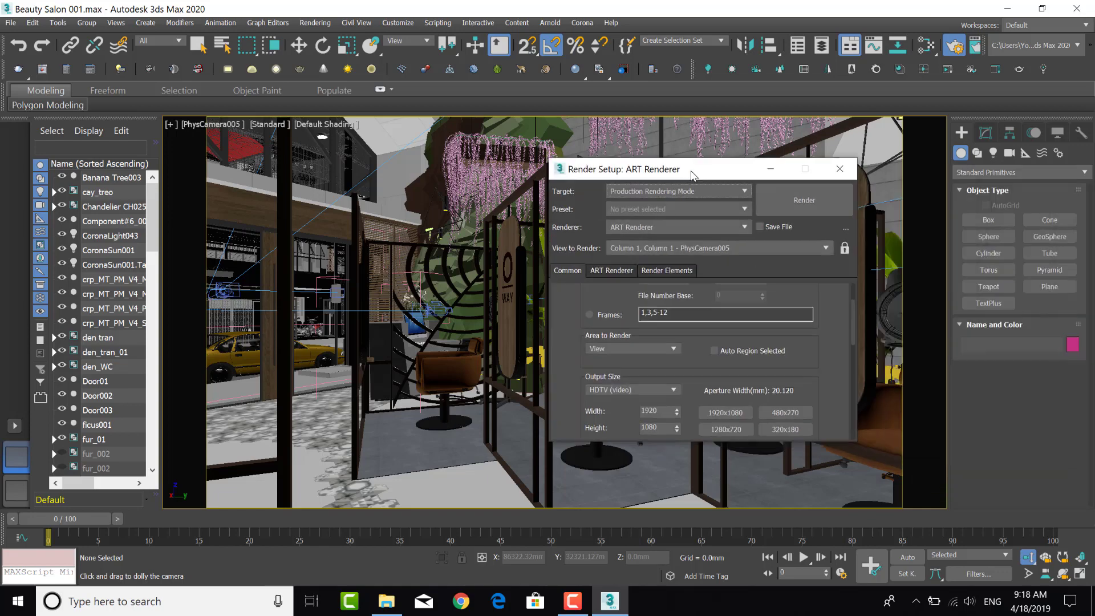
{"action": "left_click_drag", "start_coordinate": [851, 322], "coordinate": [843, 393]}
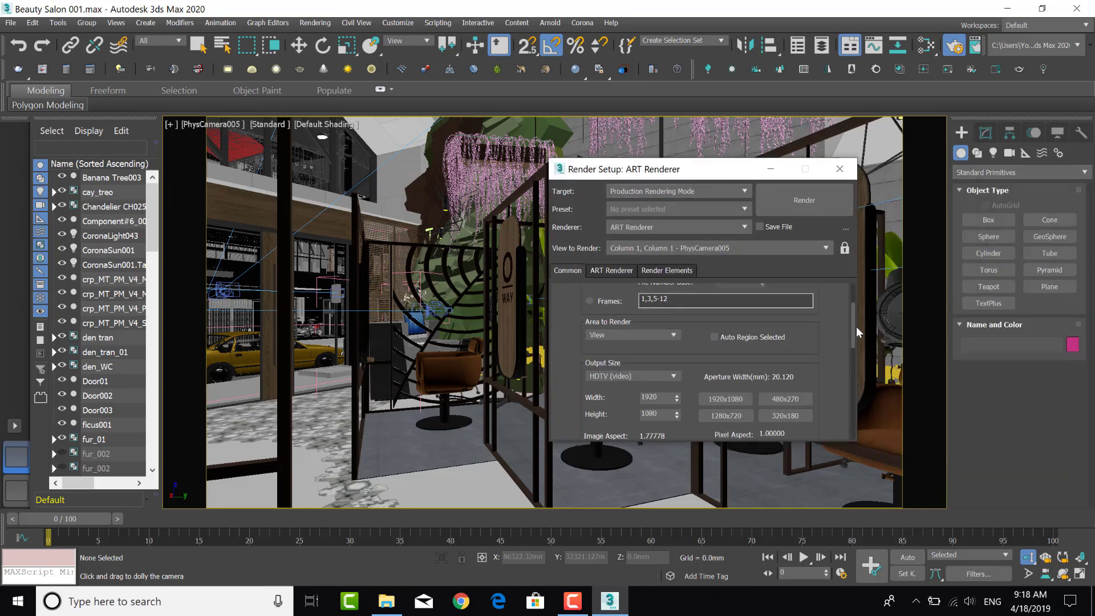
Name the render output file Beauty Salon 001 in the Desktop's Beauty Salon 001 folder.
{"action": "left_click", "coordinate": [790, 347]}
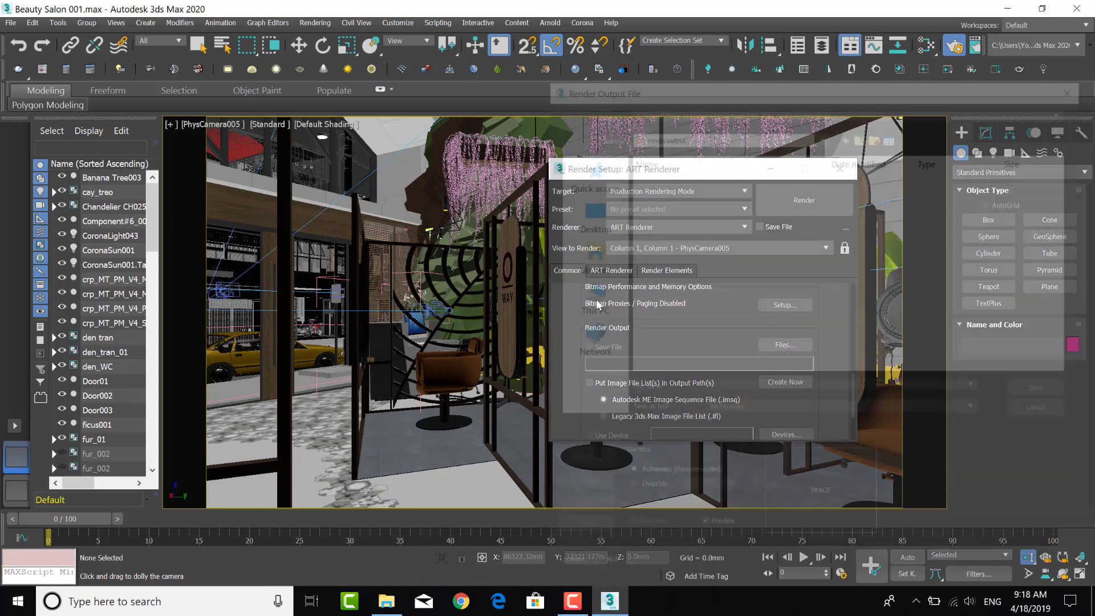
{"action": "left_click", "coordinate": [588, 213]}
{"action": "double_click", "coordinate": [701, 296]}
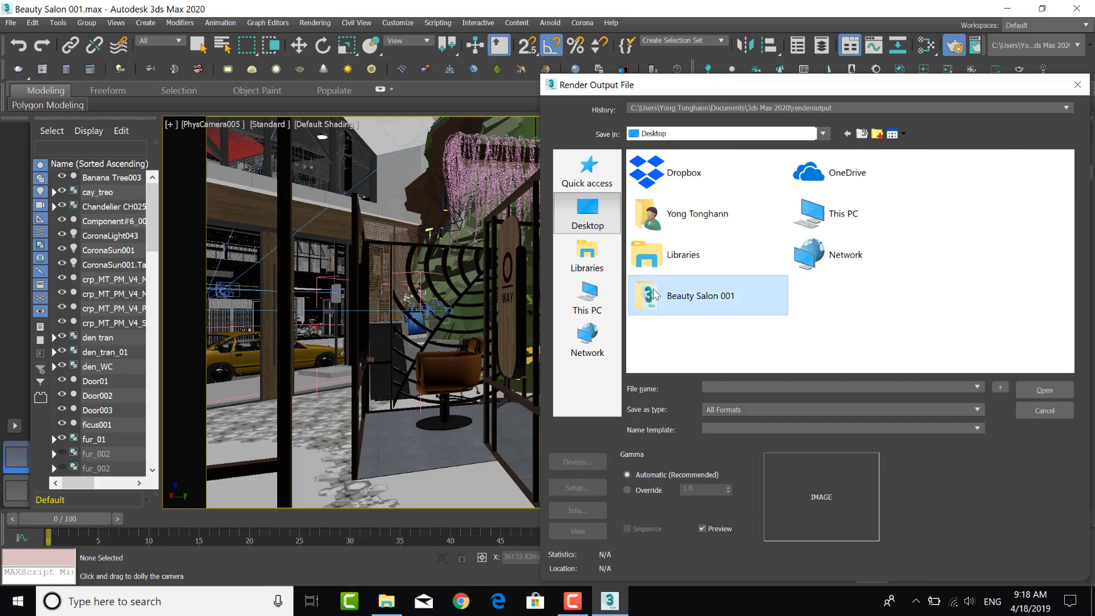
{"action": "type", "text": "Bea"}
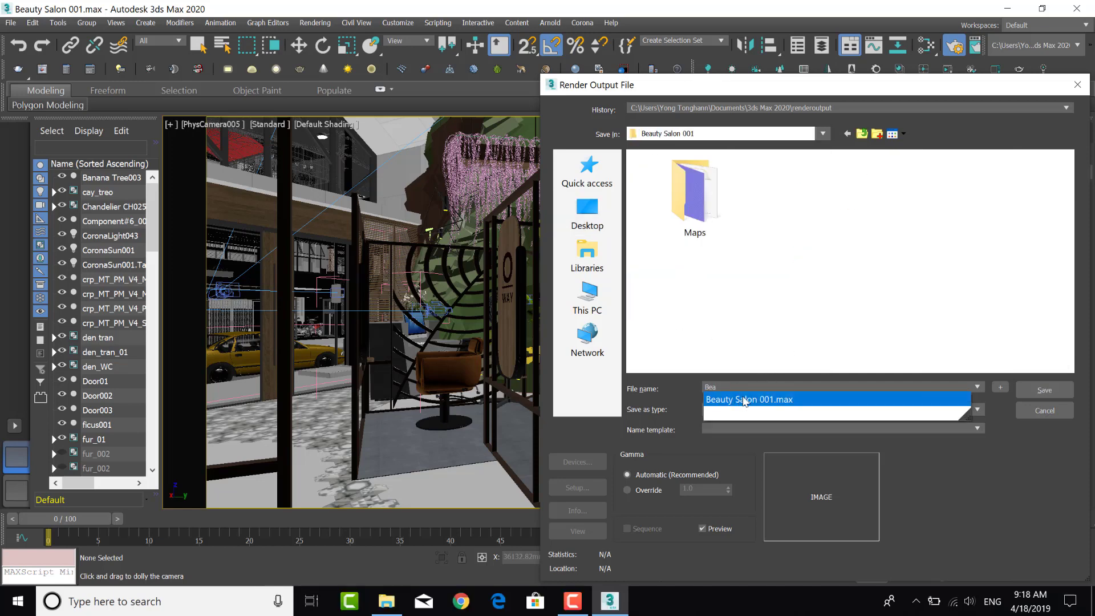
{"action": "left_click", "coordinate": [749, 400]}
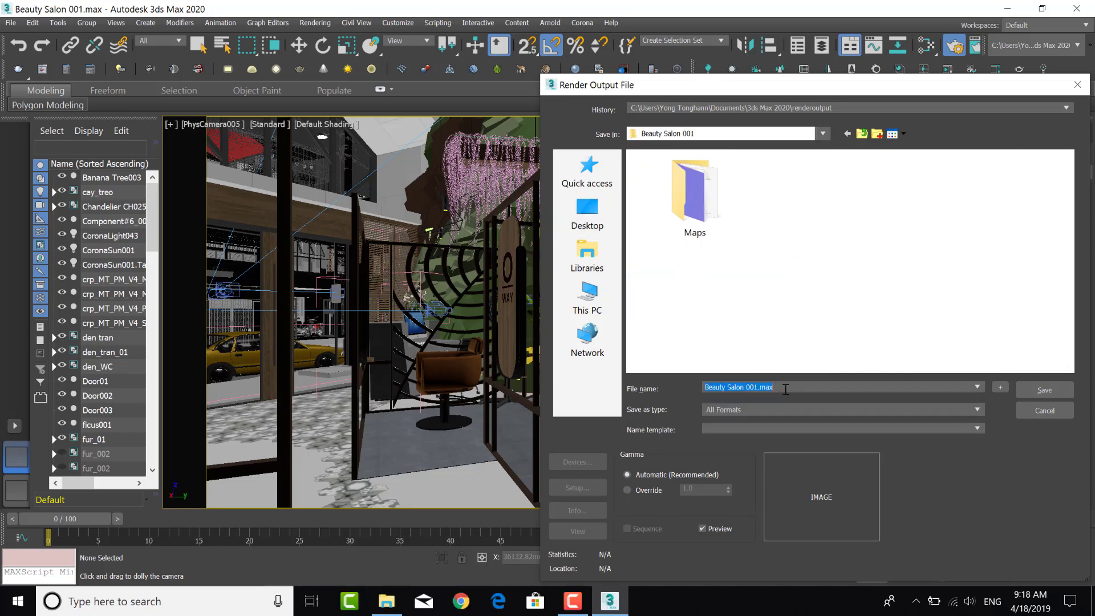
{"action": "key", "text": "BackSpace"}
{"action": "key", "text": "BackSpace"}
{"action": "key", "text": "BackSpace"}
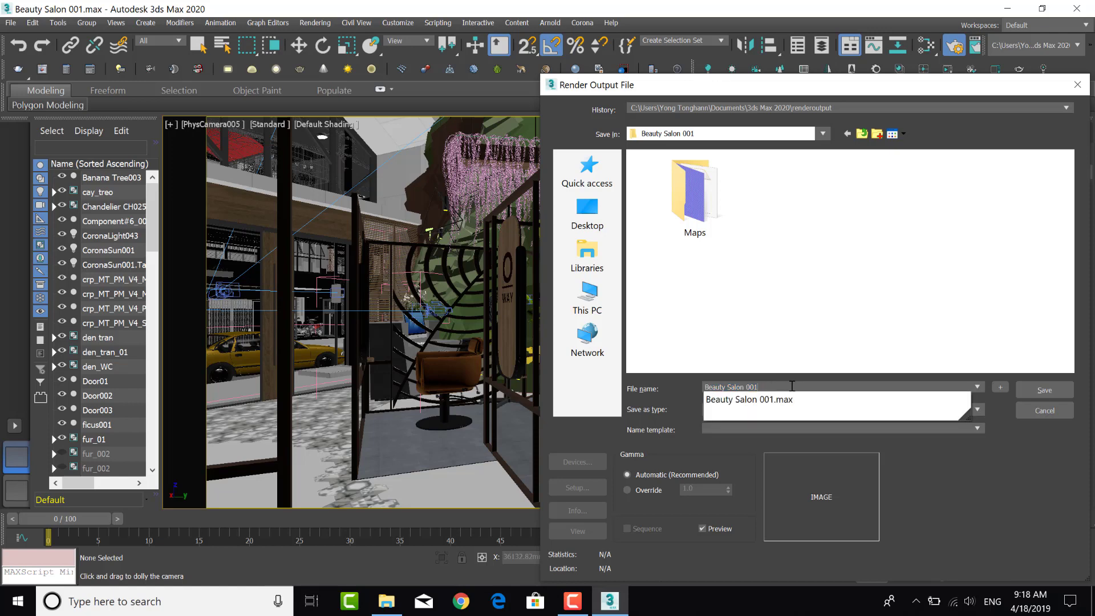
{"action": "key", "text": "Escape"}
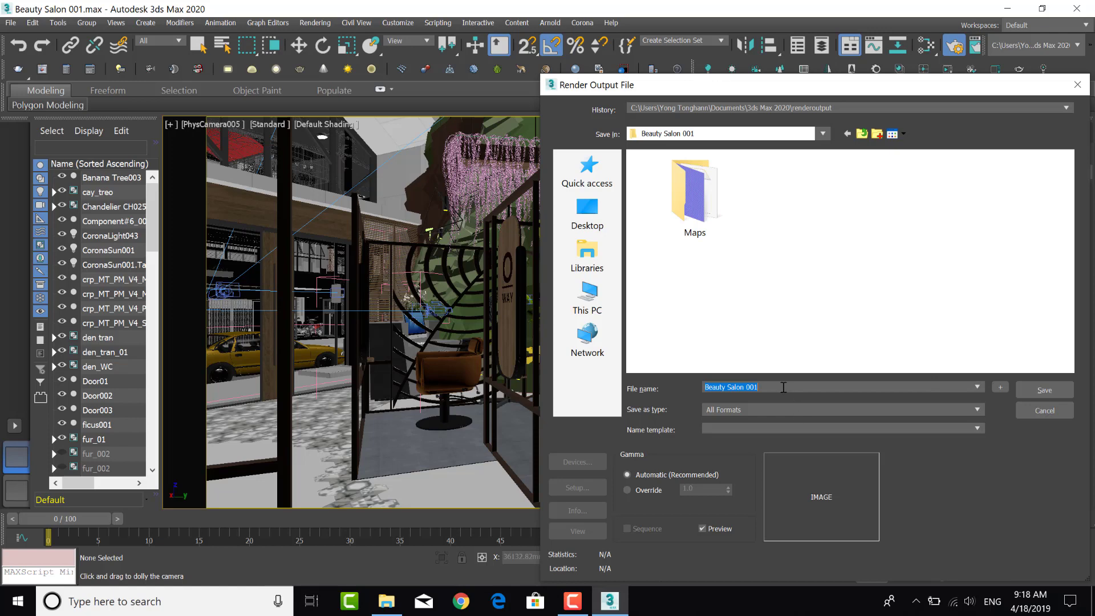
Save the render output as a TIF Image File, accepting the default TIF options.
{"action": "left_click", "coordinate": [778, 409]}
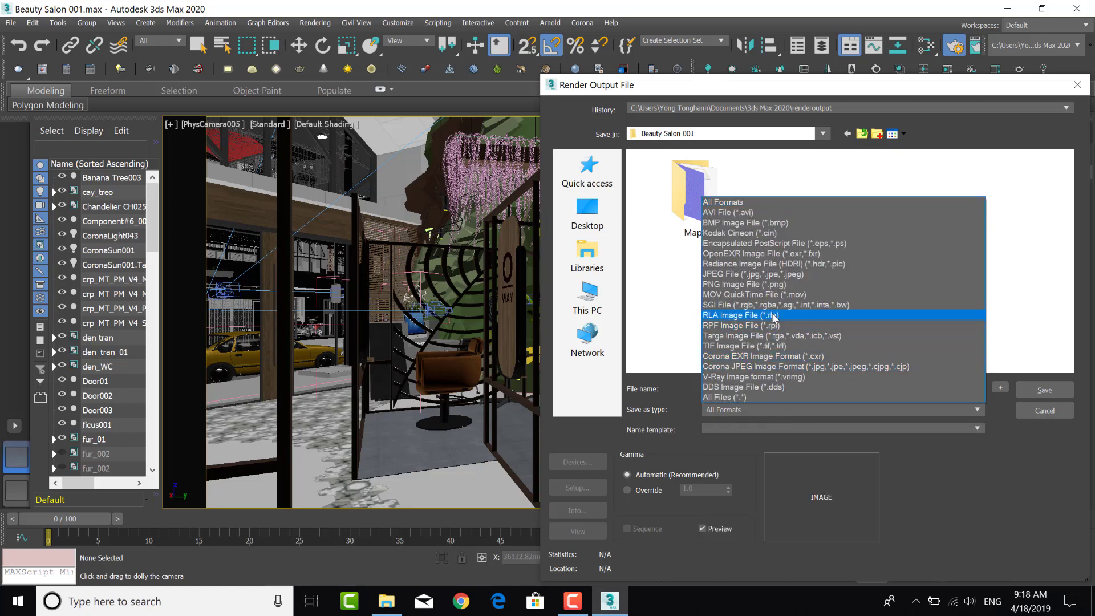
{"action": "left_click", "coordinate": [777, 346]}
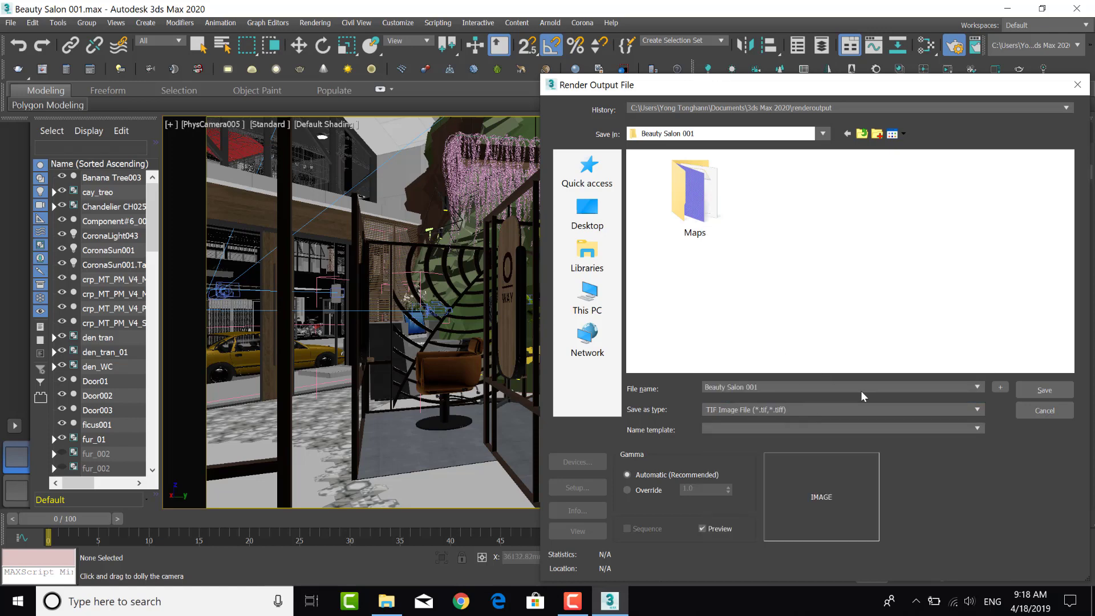
{"action": "left_click", "coordinate": [1062, 389]}
{"action": "left_click", "coordinate": [892, 369]}
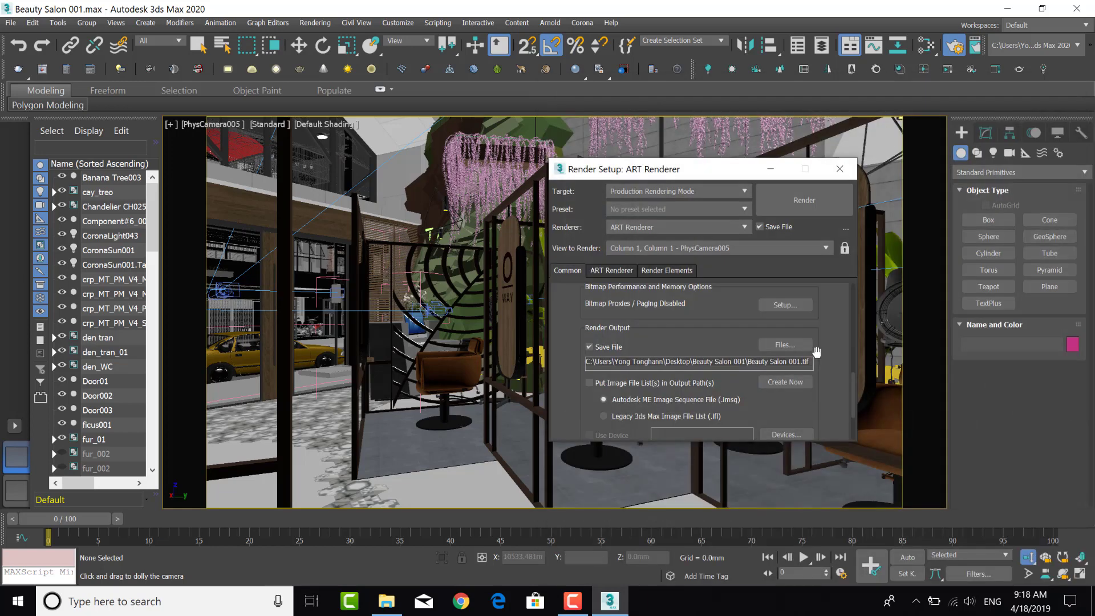
Review the ART renderer quality settings and return to the Common settings.
{"action": "left_click_drag", "start_coordinate": [853, 382], "coordinate": [847, 411]}
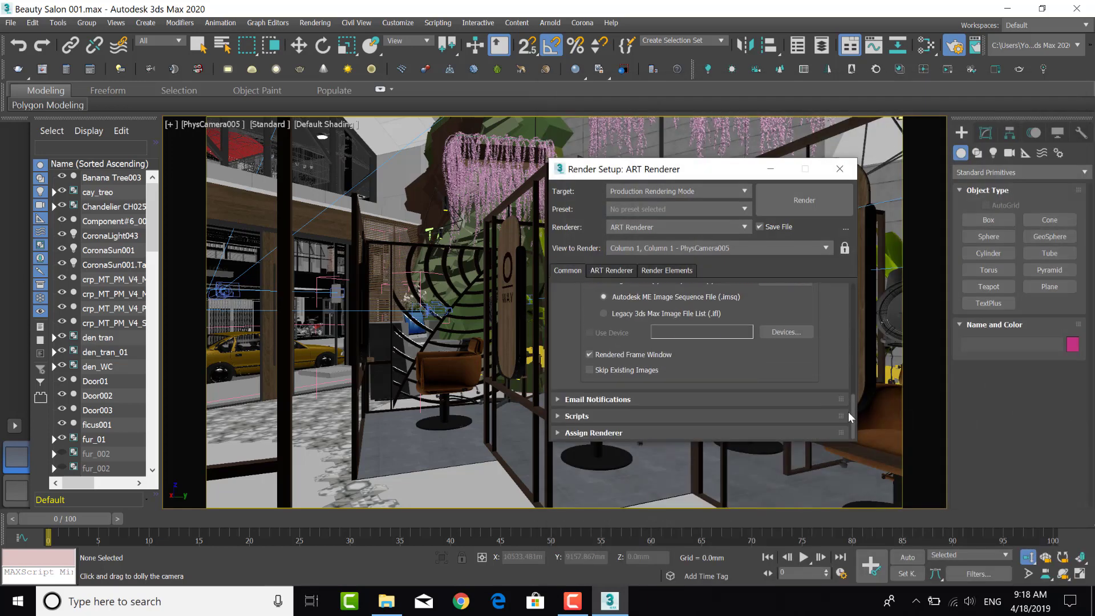
{"action": "scroll", "coordinate": [656, 422], "scroll_direction": "down", "scroll_amount": 3}
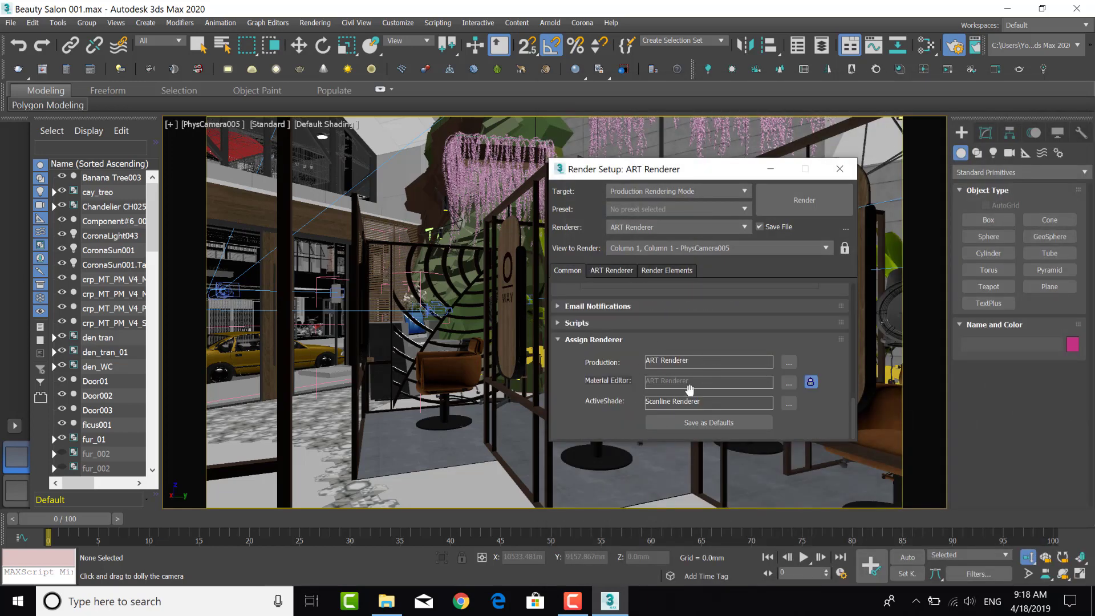
{"action": "left_click", "coordinate": [617, 272]}
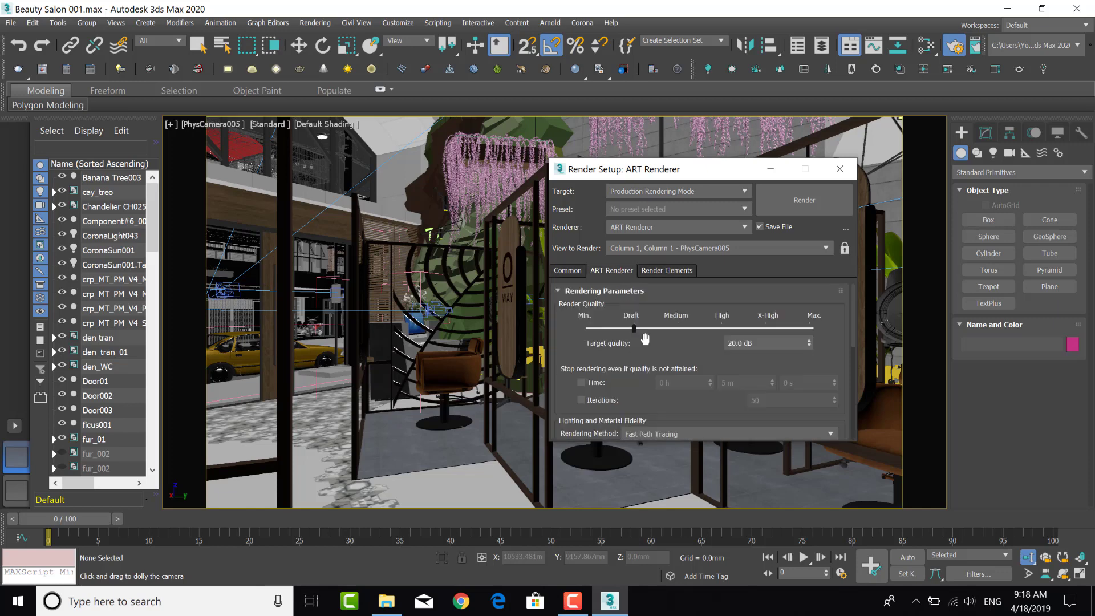
{"action": "left_click", "coordinate": [577, 271]}
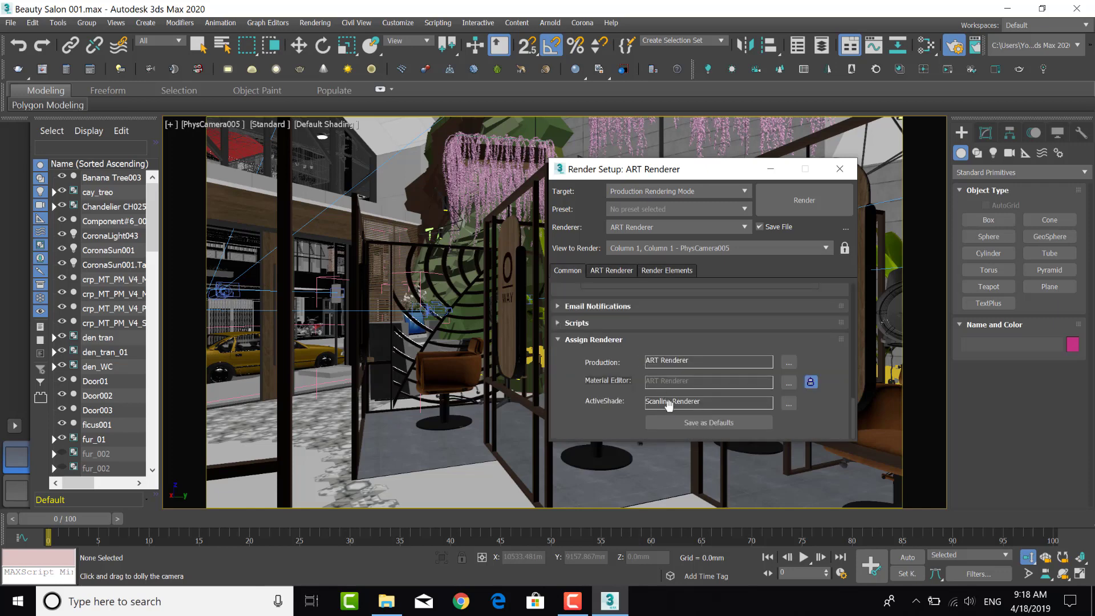
Assign CoronaRenderer (Corona 3 Hotfix 2) as the production renderer instead of ART.
{"action": "left_click", "coordinate": [789, 404]}
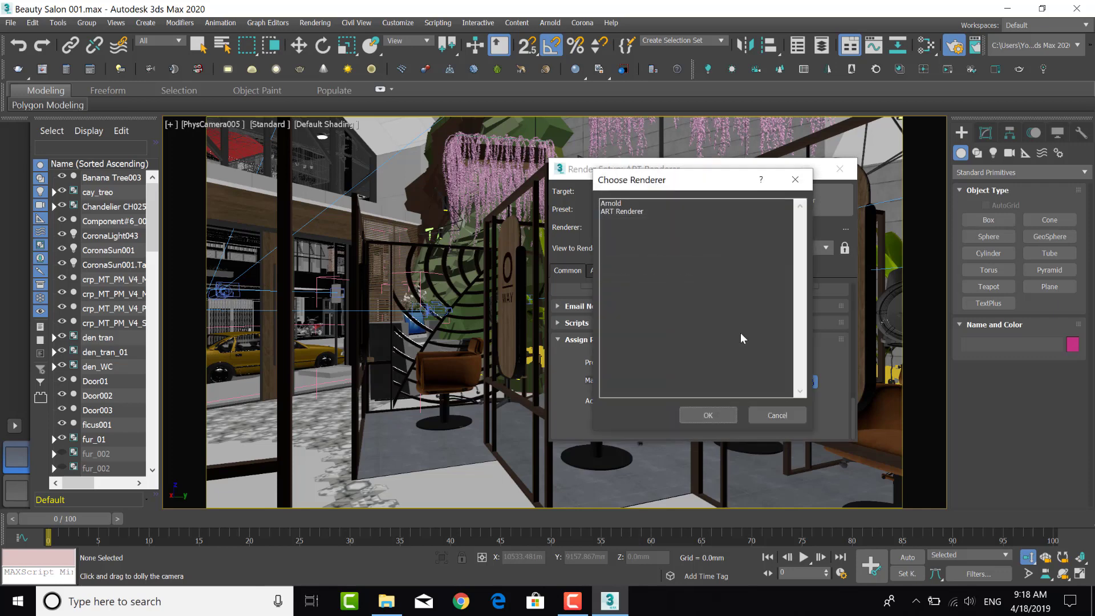
{"action": "left_click", "coordinate": [774, 420]}
{"action": "left_click", "coordinate": [787, 363]}
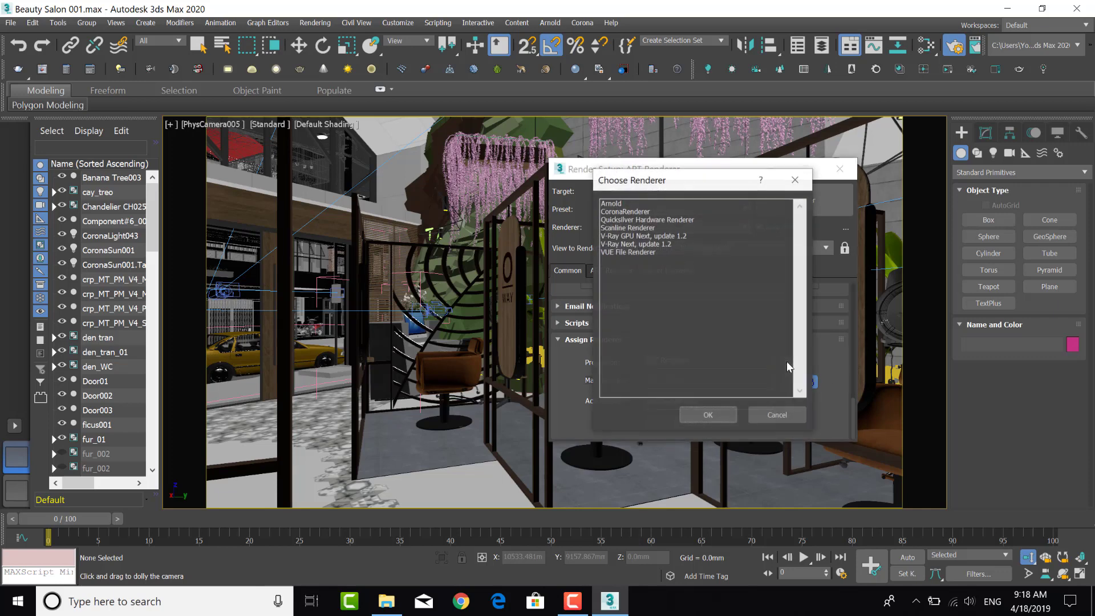
{"action": "left_click", "coordinate": [649, 213]}
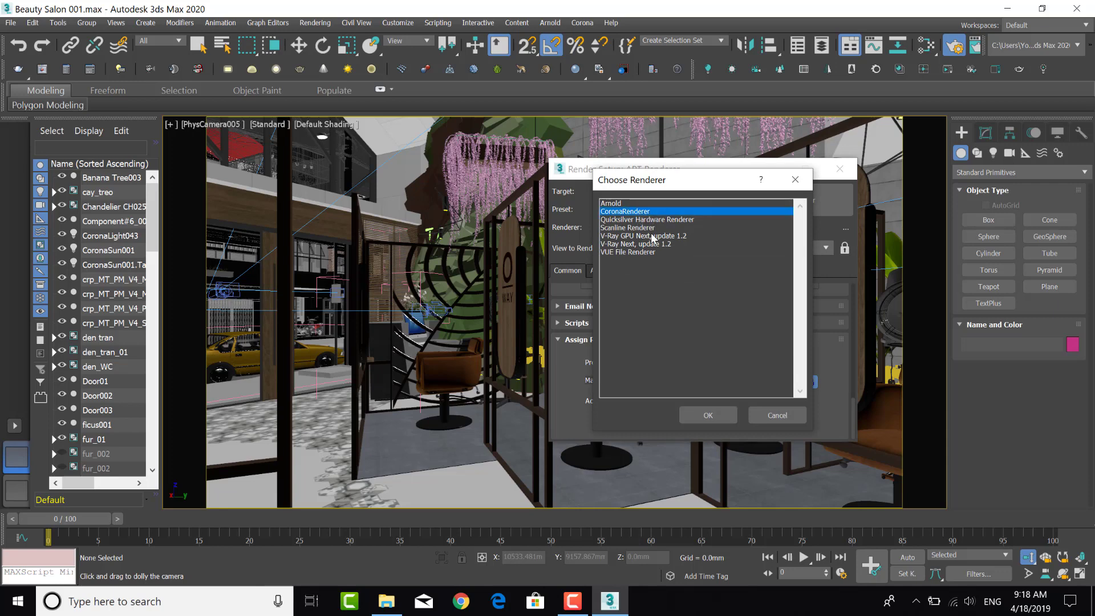
{"action": "left_click", "coordinate": [707, 415]}
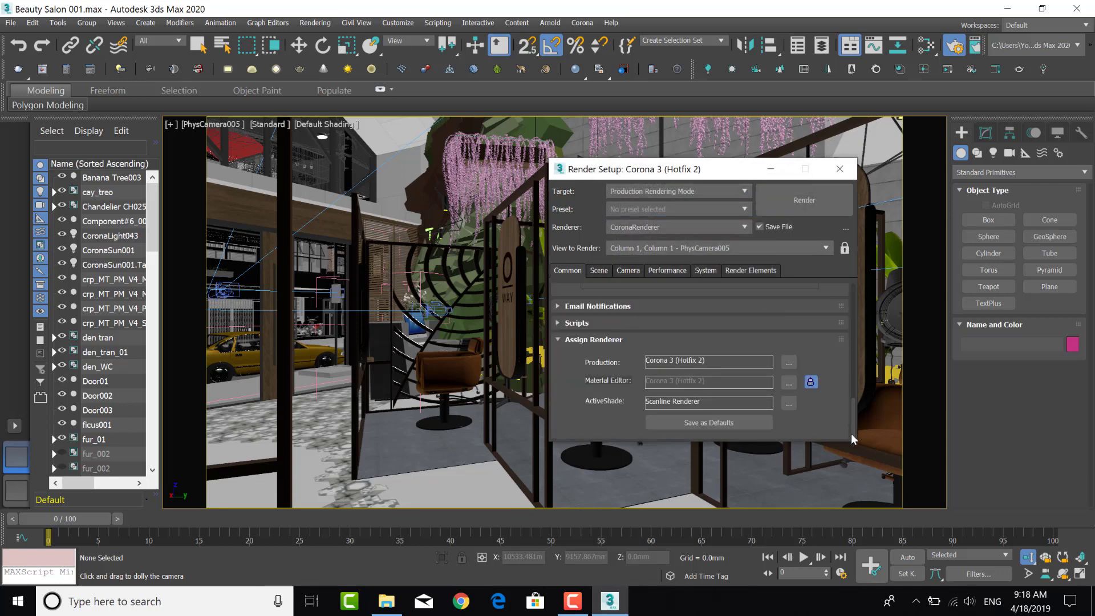
{"action": "left_click", "coordinate": [793, 404]}
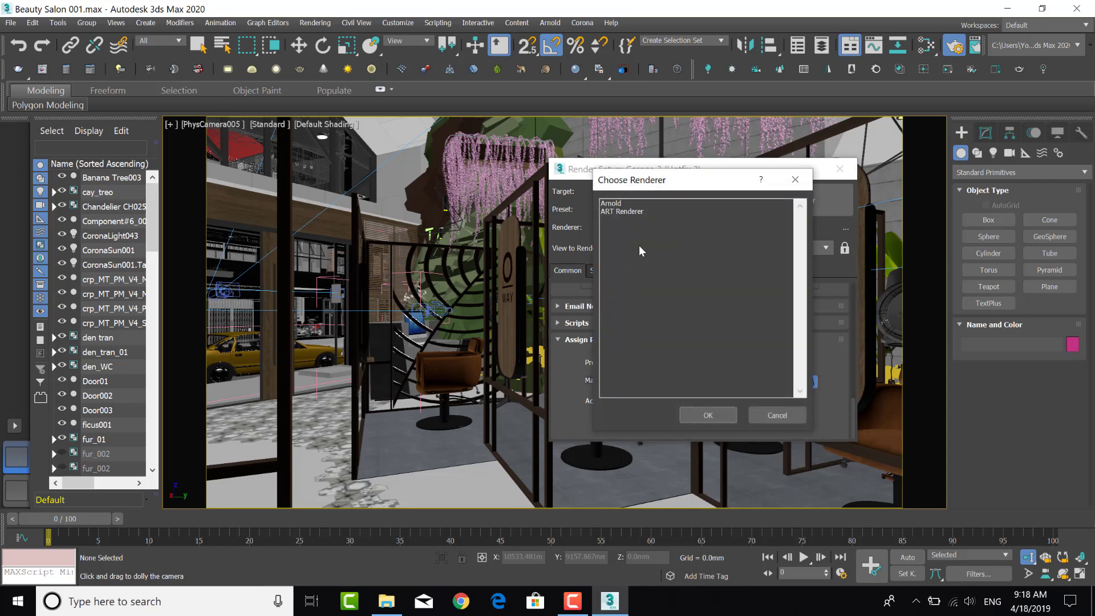
{"action": "left_click", "coordinate": [709, 415]}
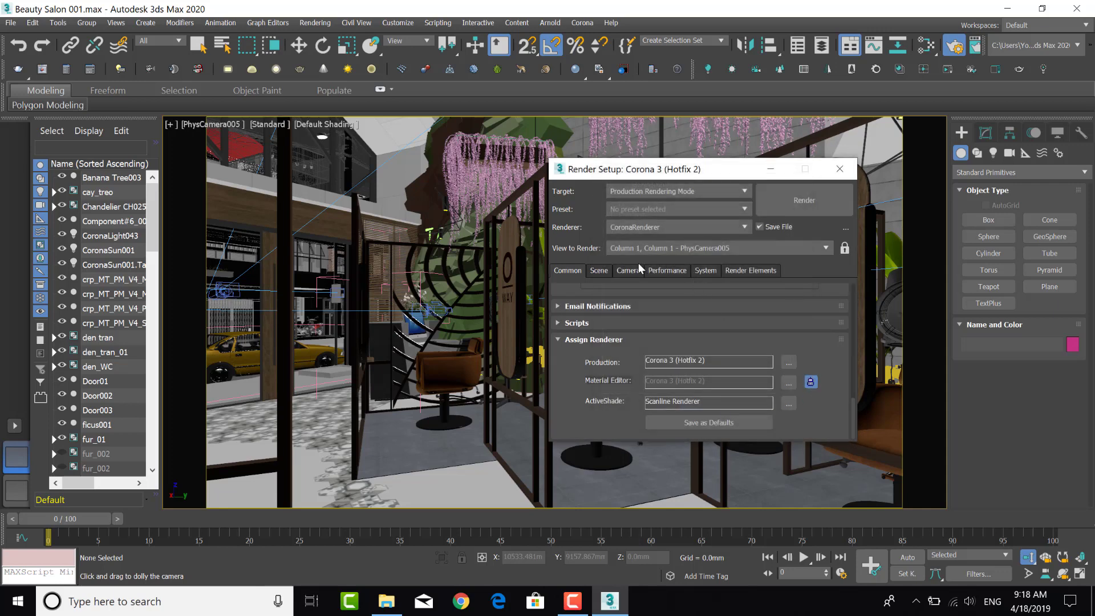
Browse Corona's Camera, Performance, System and Render Elements tabs, then return to Common.
{"action": "left_click", "coordinate": [599, 273]}
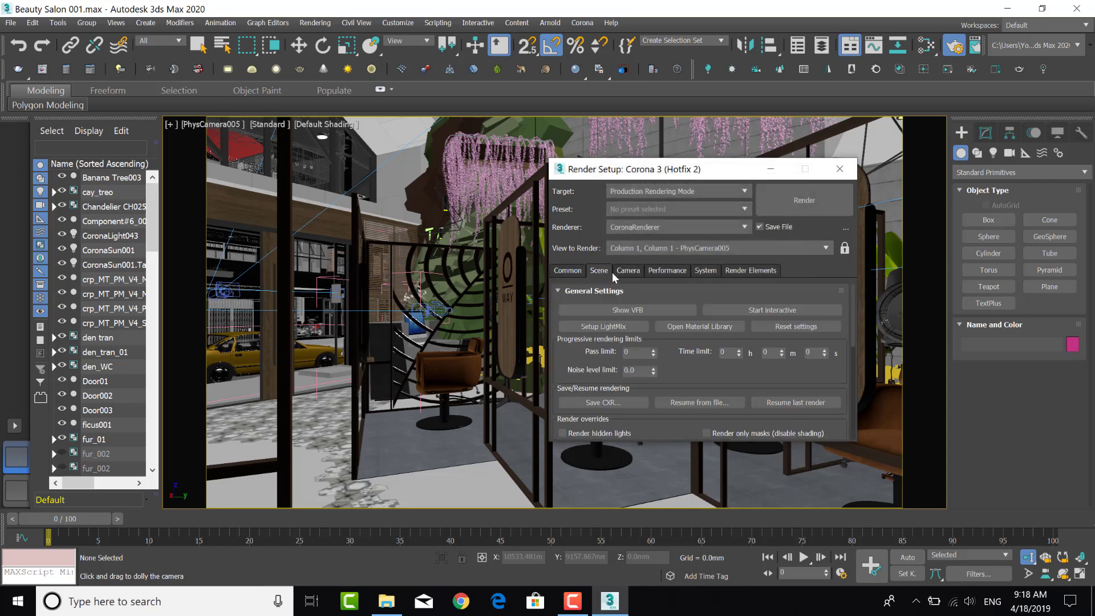
{"action": "left_click", "coordinate": [659, 271]}
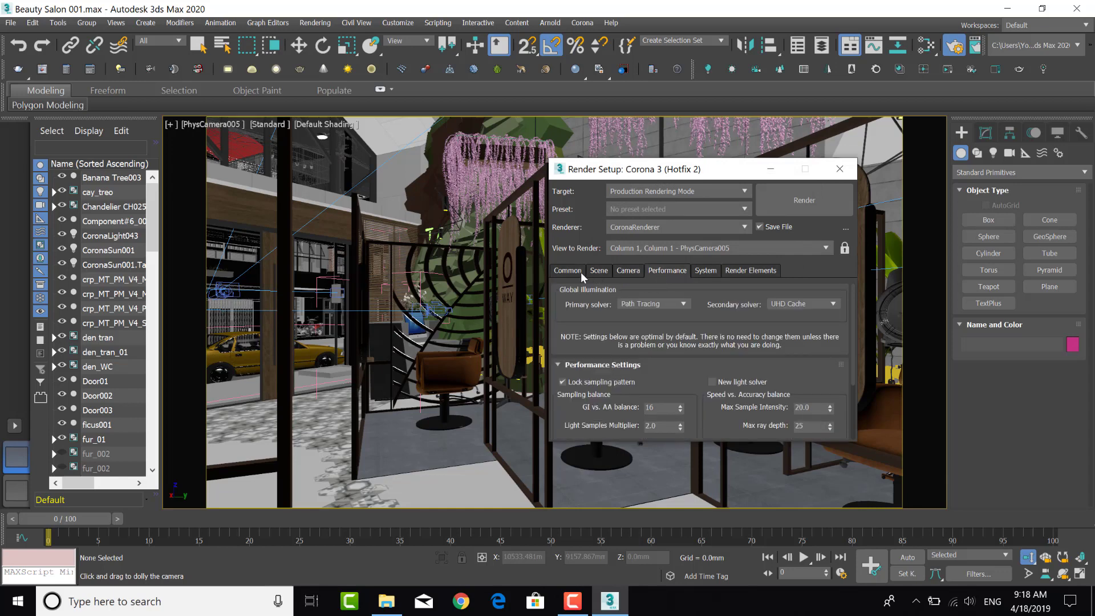
{"action": "left_click", "coordinate": [706, 272]}
{"action": "left_click", "coordinate": [741, 271]}
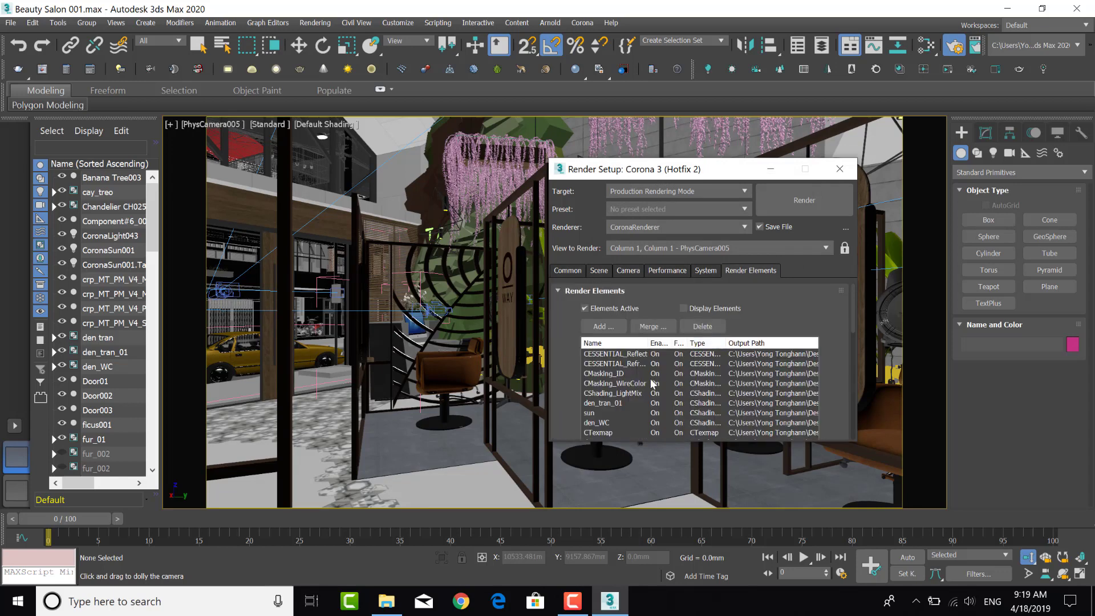
{"action": "left_click", "coordinate": [575, 271]}
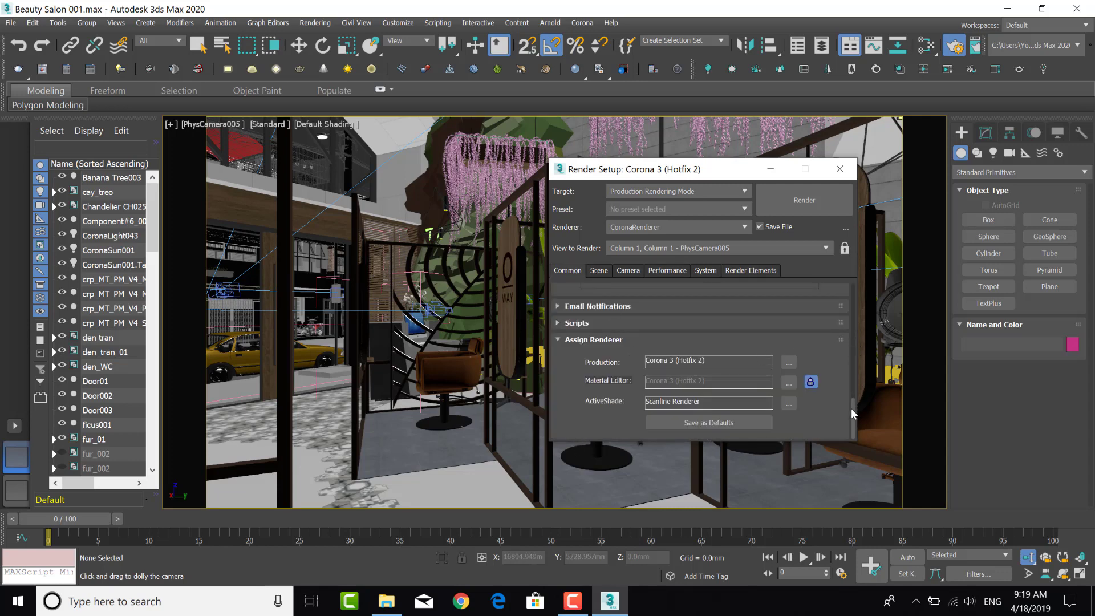
Expand the Scripts rollout and scroll back to the top of the Common settings.
{"action": "left_click_drag", "start_coordinate": [850, 408], "coordinate": [850, 392]}
{"action": "left_click", "coordinate": [620, 408]}
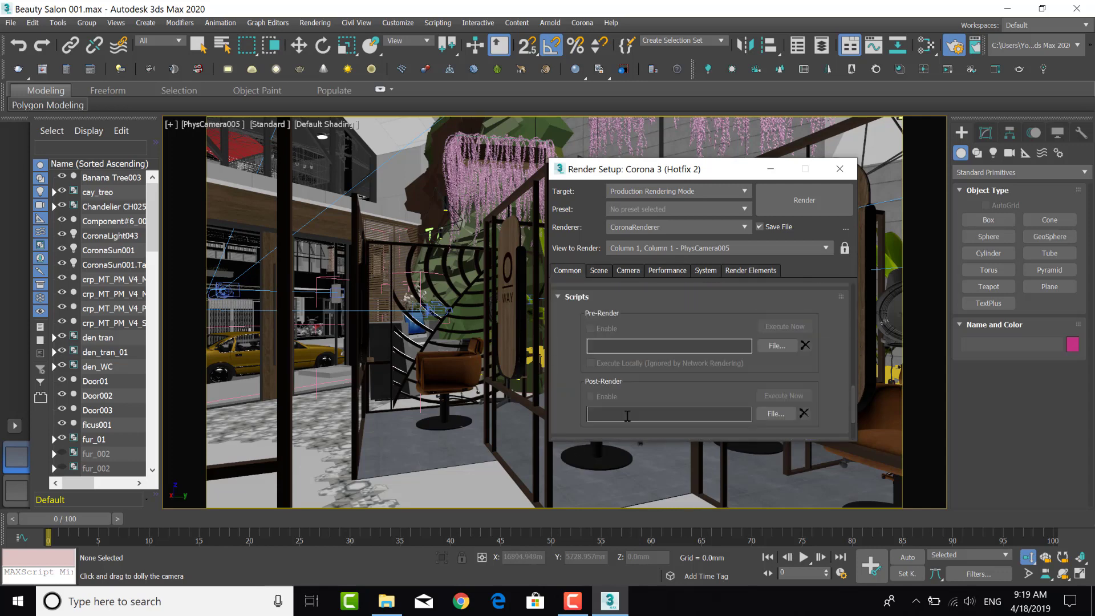
{"action": "scroll", "coordinate": [727, 365], "scroll_direction": "up", "scroll_amount": 2}
{"action": "scroll", "coordinate": [727, 365], "scroll_direction": "up", "scroll_amount": 2}
{"action": "scroll", "coordinate": [727, 365], "scroll_direction": "up", "scroll_amount": 2}
{"action": "scroll", "coordinate": [727, 365], "scroll_direction": "up", "scroll_amount": 2}
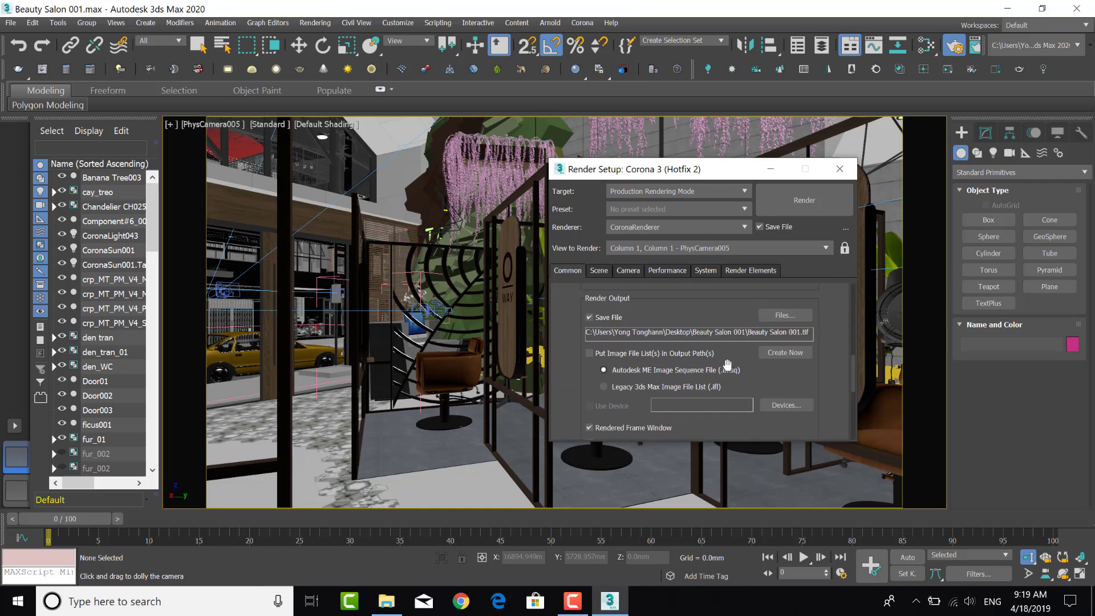
{"action": "scroll", "coordinate": [727, 365], "scroll_direction": "up", "scroll_amount": 2}
{"action": "scroll", "coordinate": [727, 365], "scroll_direction": "up", "scroll_amount": 2}
{"action": "scroll", "coordinate": [727, 365], "scroll_direction": "up", "scroll_amount": 1}
{"action": "scroll", "coordinate": [728, 364], "scroll_direction": "up", "scroll_amount": 2}
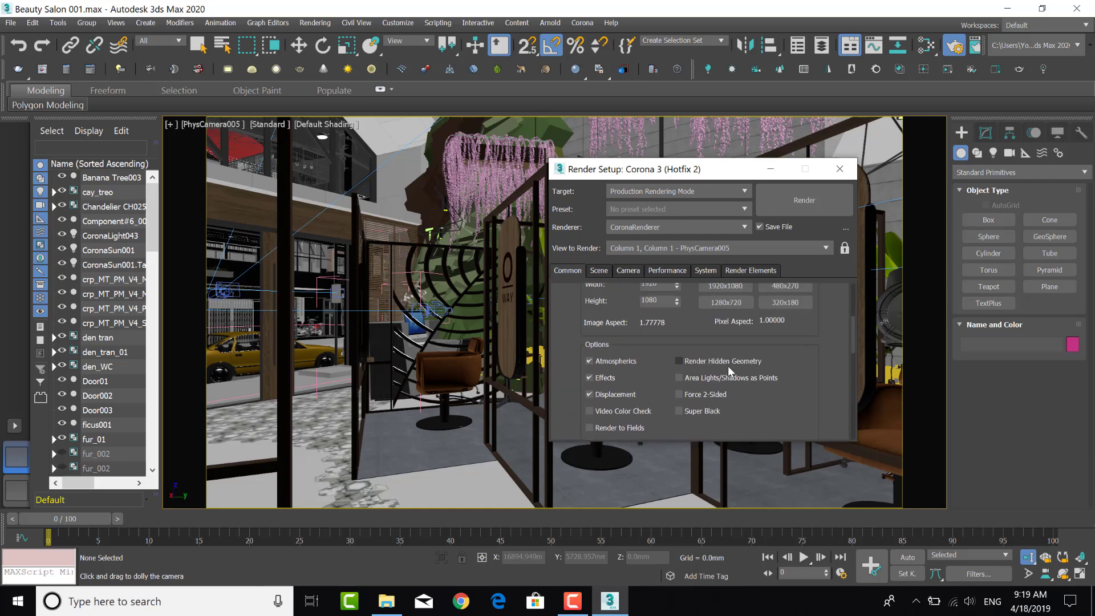
{"action": "scroll", "coordinate": [727, 365], "scroll_direction": "up", "scroll_amount": 2}
Check Corona's Scene settings, keeping the denoise mode at Fast preview (NVIDIA).
{"action": "left_click", "coordinate": [597, 274]}
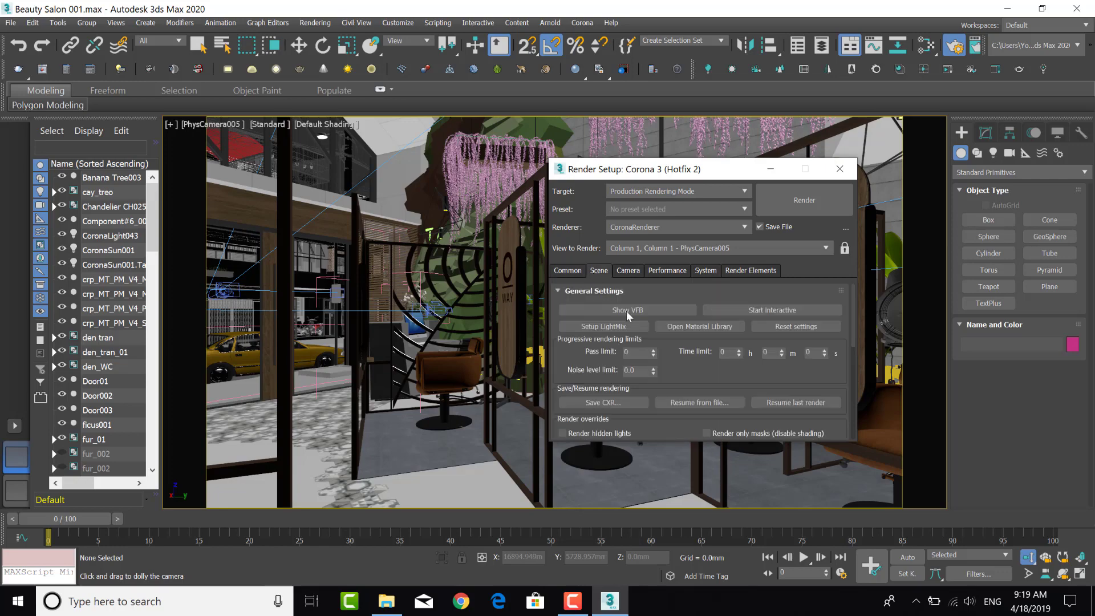
{"action": "scroll", "coordinate": [684, 391], "scroll_direction": "down", "scroll_amount": 1}
{"action": "scroll", "coordinate": [654, 388], "scroll_direction": "down", "scroll_amount": 2}
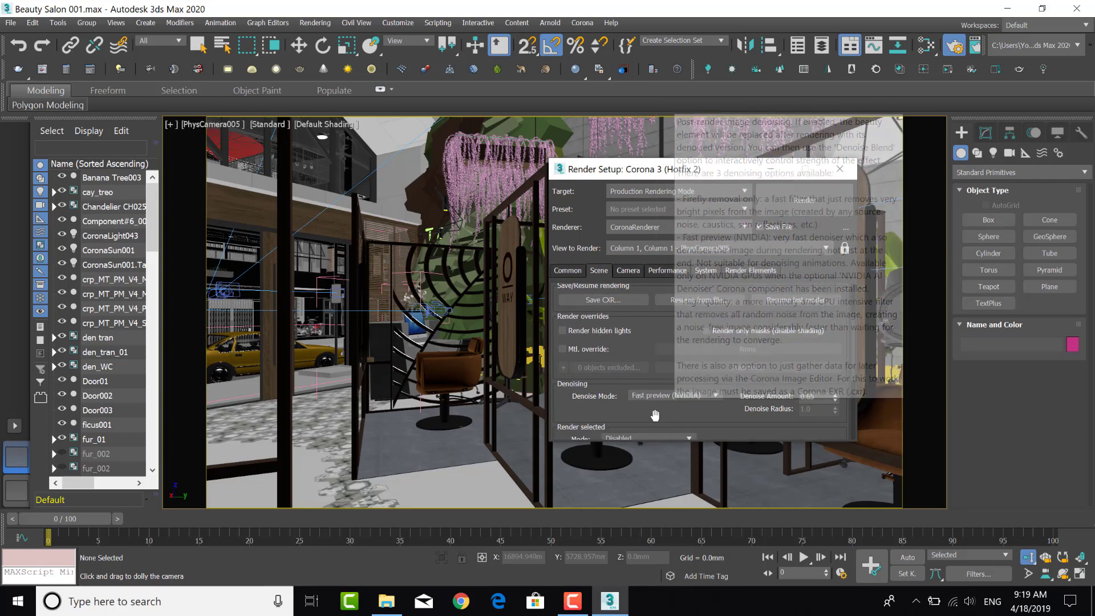
{"action": "left_click", "coordinate": [671, 397]}
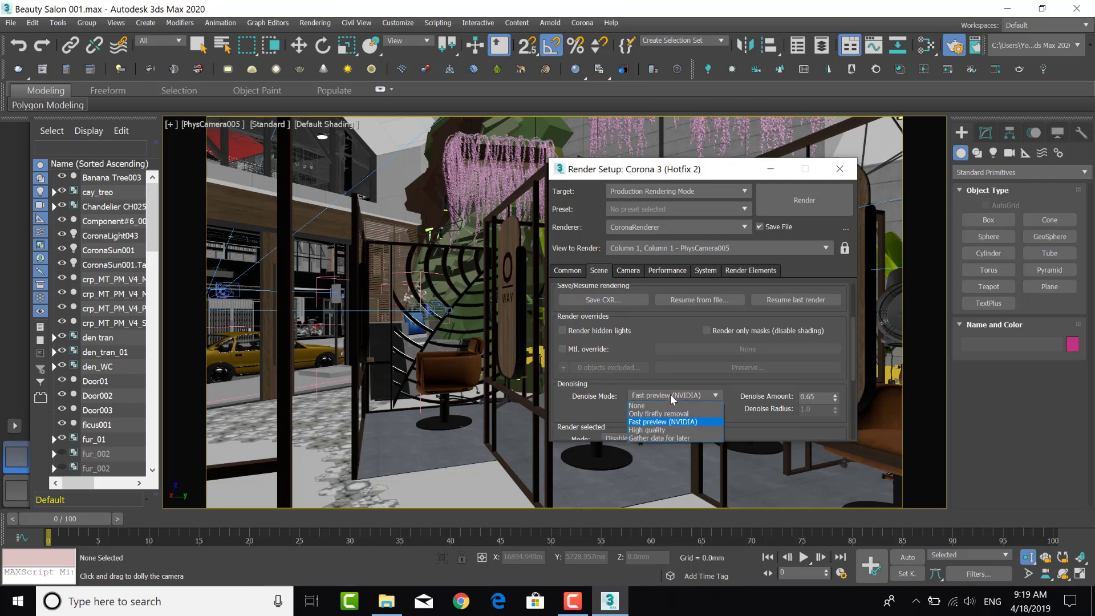
{"action": "left_click", "coordinate": [693, 423]}
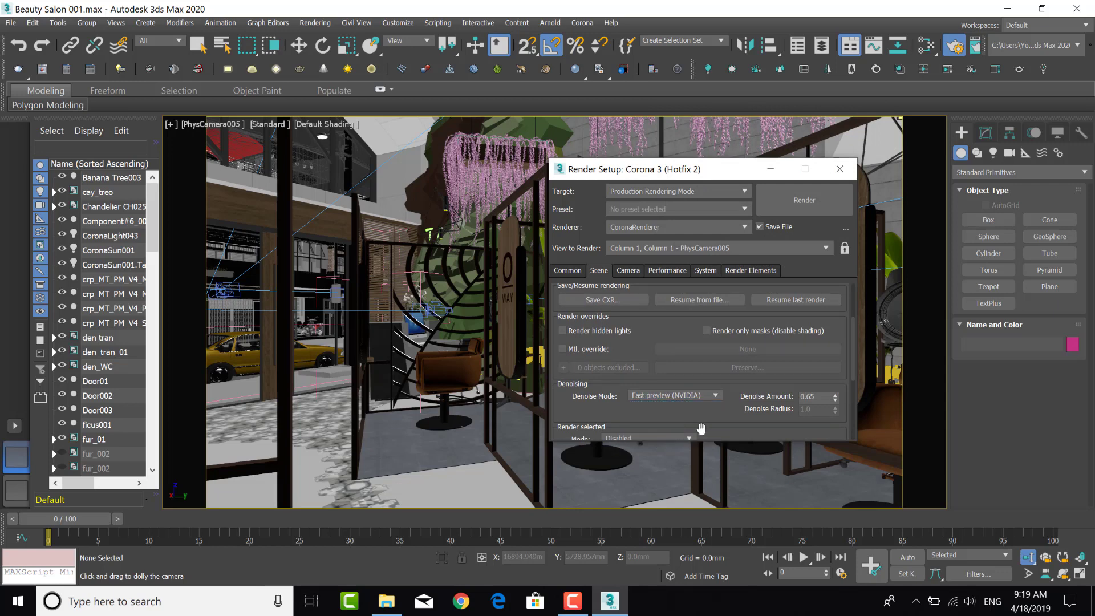
Review the Camera, Performance and System tabs, ending on the Render Elements list.
{"action": "left_click", "coordinate": [631, 272]}
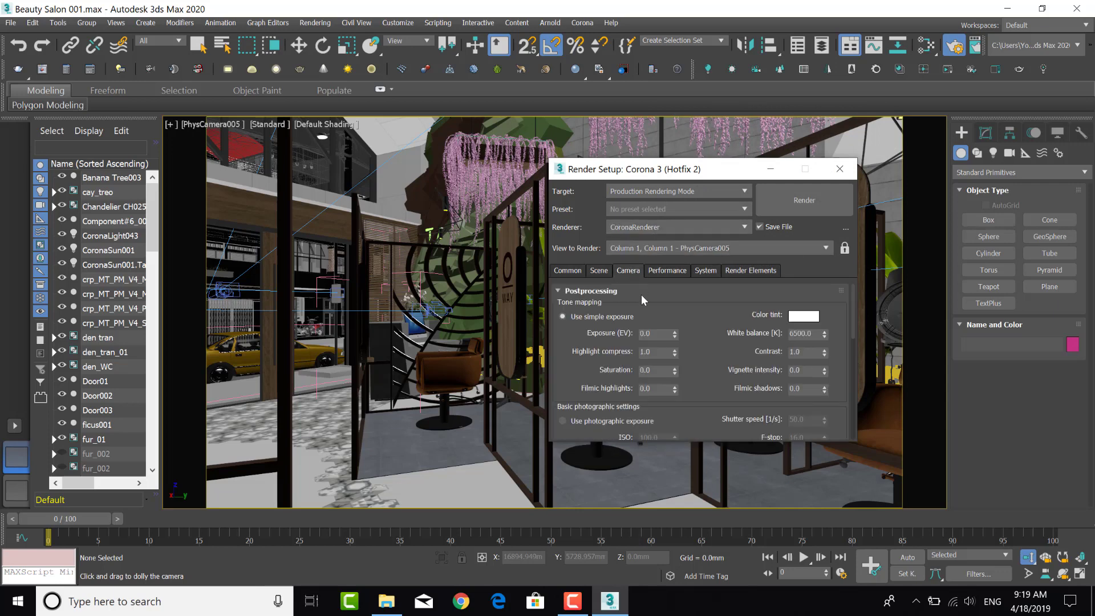
{"action": "left_click", "coordinate": [662, 271]}
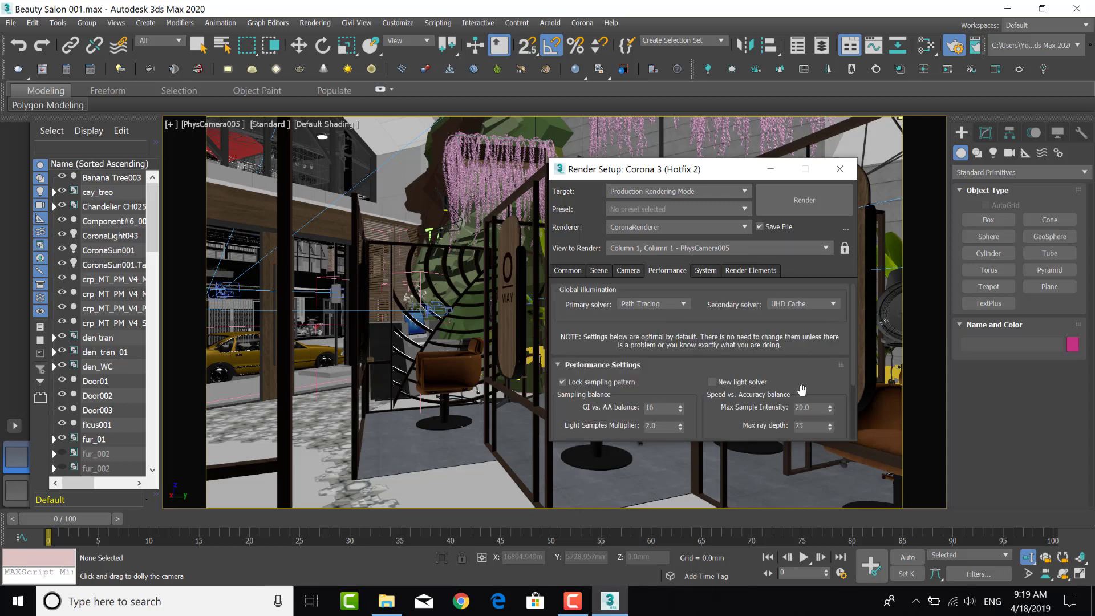
{"action": "mouse_move", "coordinate": [854, 323]}
{"action": "left_mouse_down"}
{"action": "mouse_move", "coordinate": [850, 397]}
{"action": "mouse_move", "coordinate": [822, 278]}
{"action": "left_mouse_up"}
{"action": "left_click", "coordinate": [703, 272]}
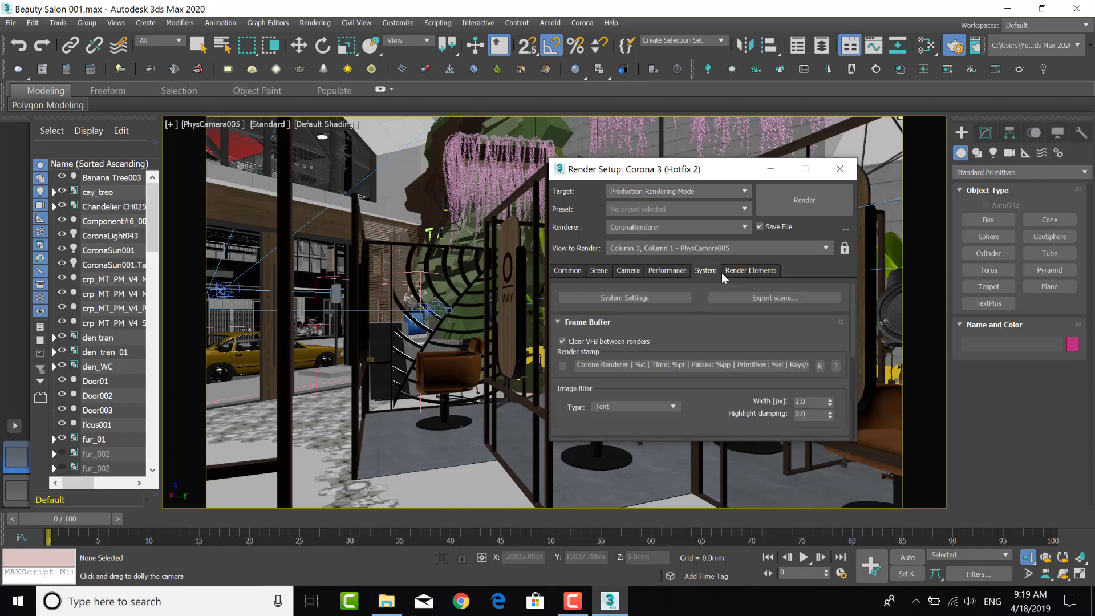
{"action": "left_click", "coordinate": [751, 271]}
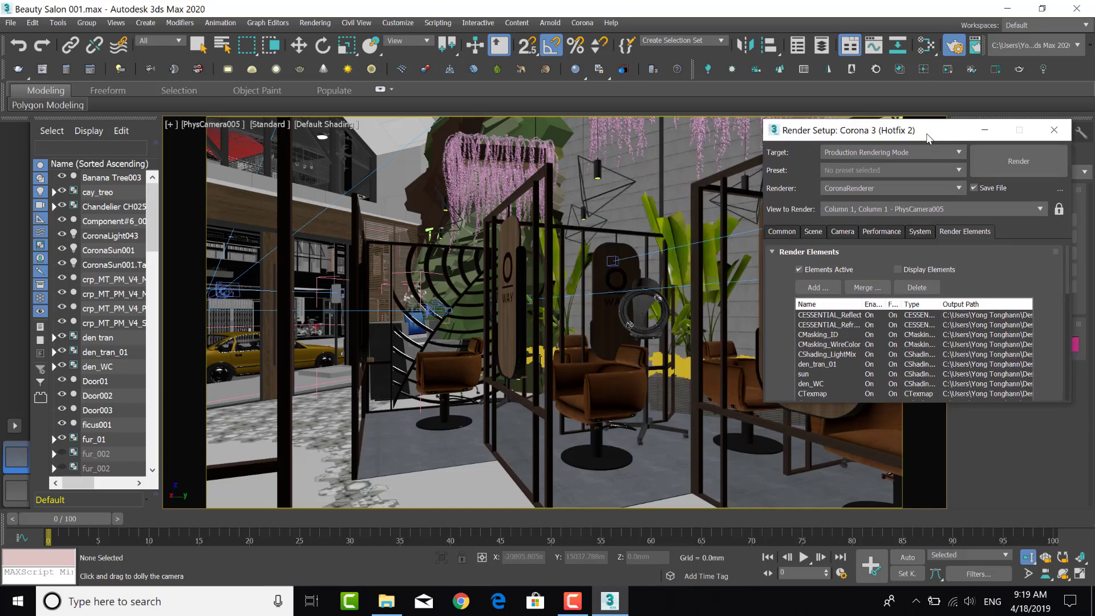
Render the camera view with Corona, closing the error messages and arranging the render windows.
{"action": "left_click_drag", "start_coordinate": [713, 177], "coordinate": [936, 152]}
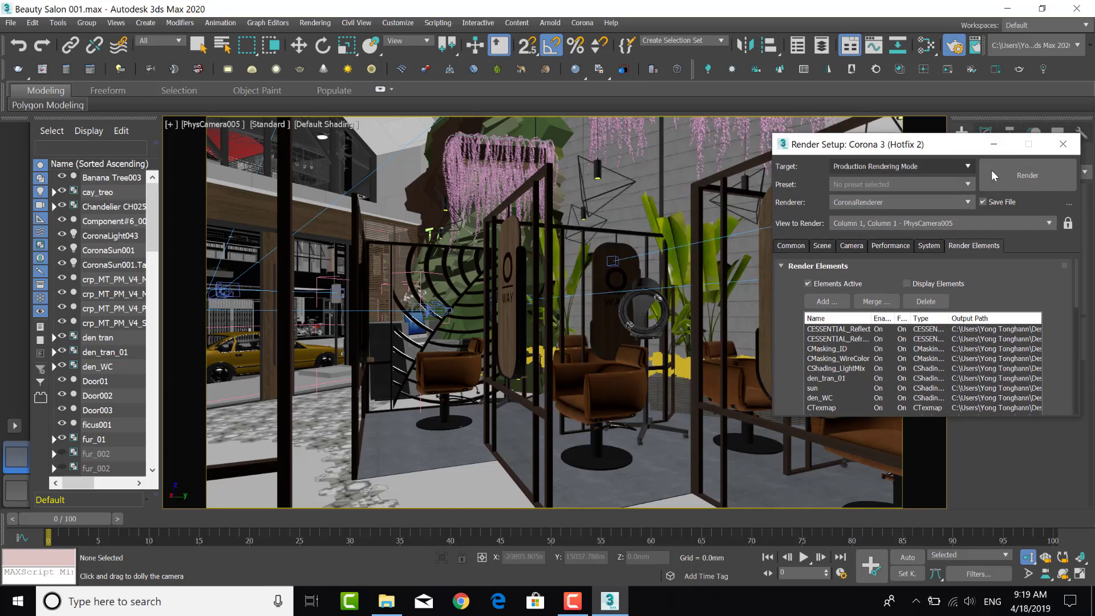
{"action": "left_click", "coordinate": [1041, 176]}
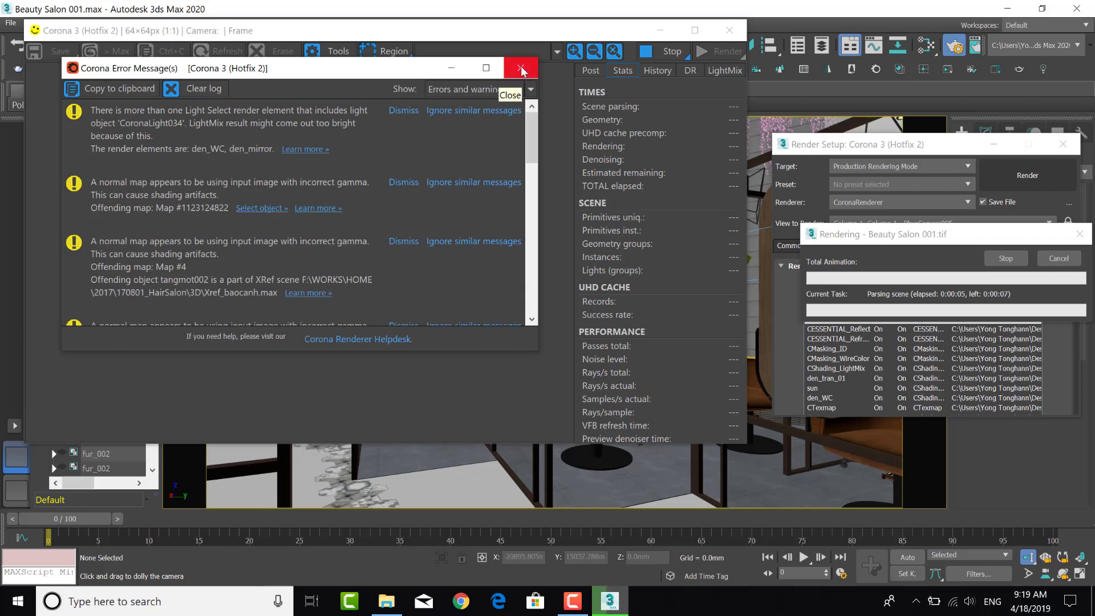
{"action": "left_click", "coordinate": [520, 68]}
{"action": "left_click_drag", "start_coordinate": [353, 29], "coordinate": [450, 54]}
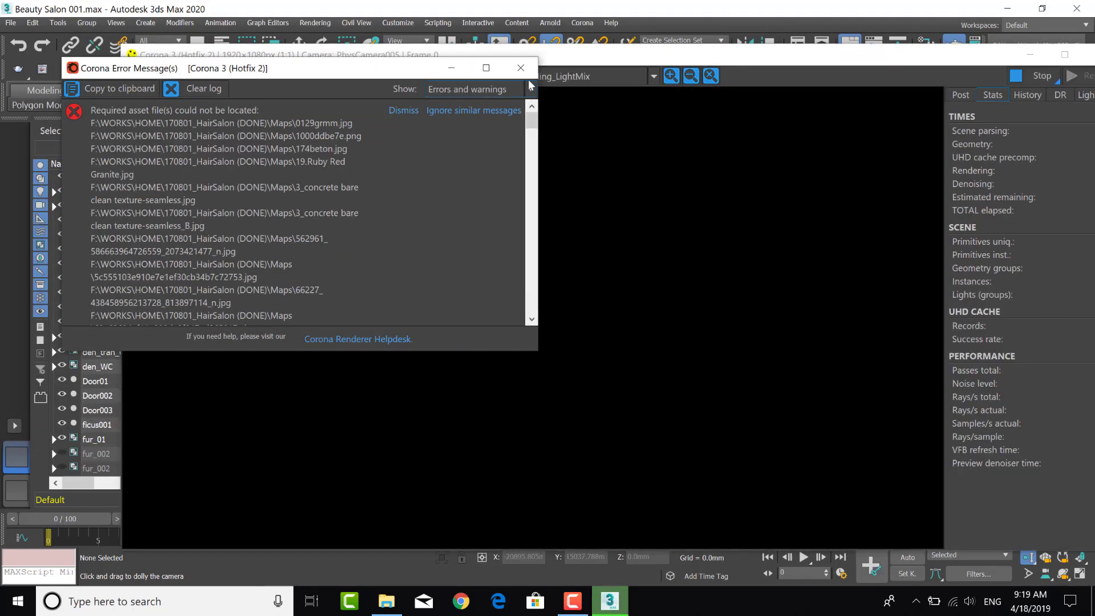
{"action": "left_click", "coordinate": [521, 68]}
{"action": "left_click_drag", "start_coordinate": [633, 55], "coordinate": [509, 40]}
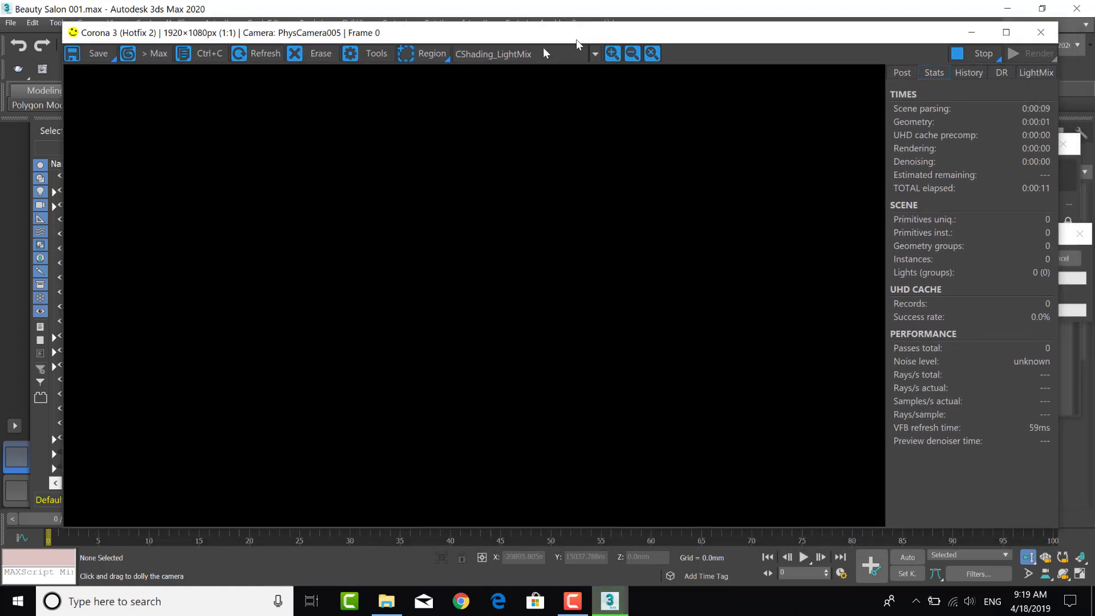
{"action": "left_click", "coordinate": [1050, 234]}
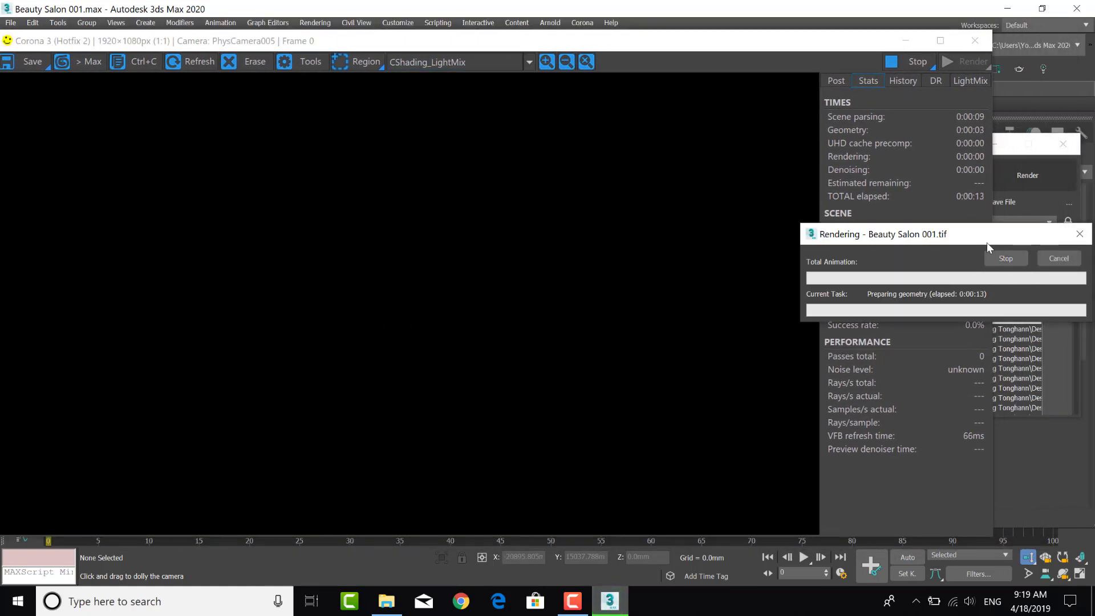
Move the Rendering progress dialog aside while Corona renders up to pass 22.
{"action": "left_click_drag", "start_coordinate": [987, 243], "coordinate": [967, 266]}
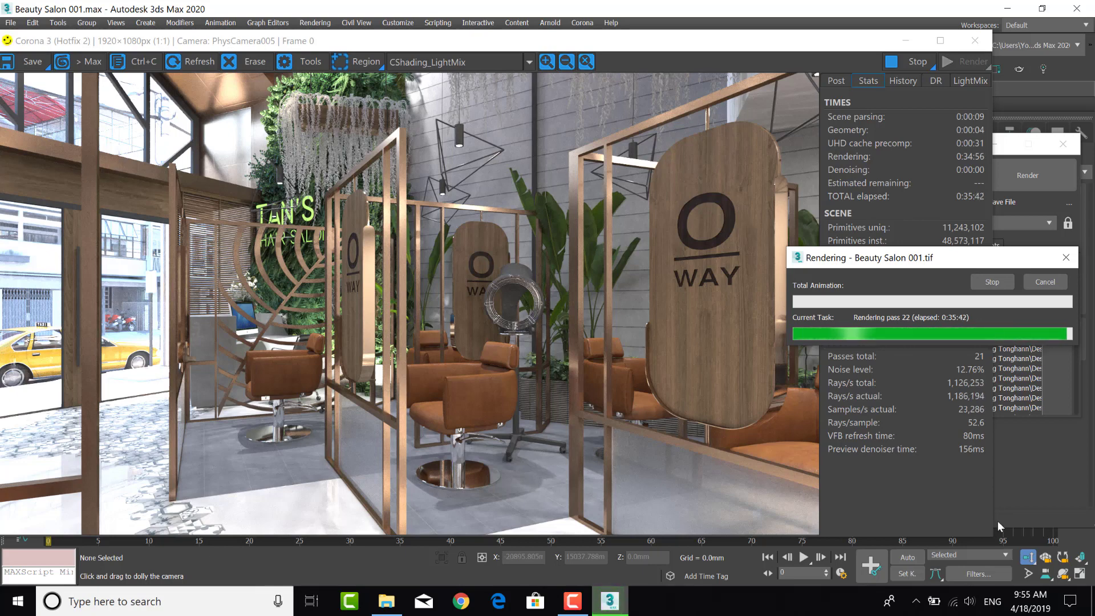
Stop the Corona render at pass 22 and reposition the frame buffer window.
{"action": "left_click", "coordinate": [1002, 280]}
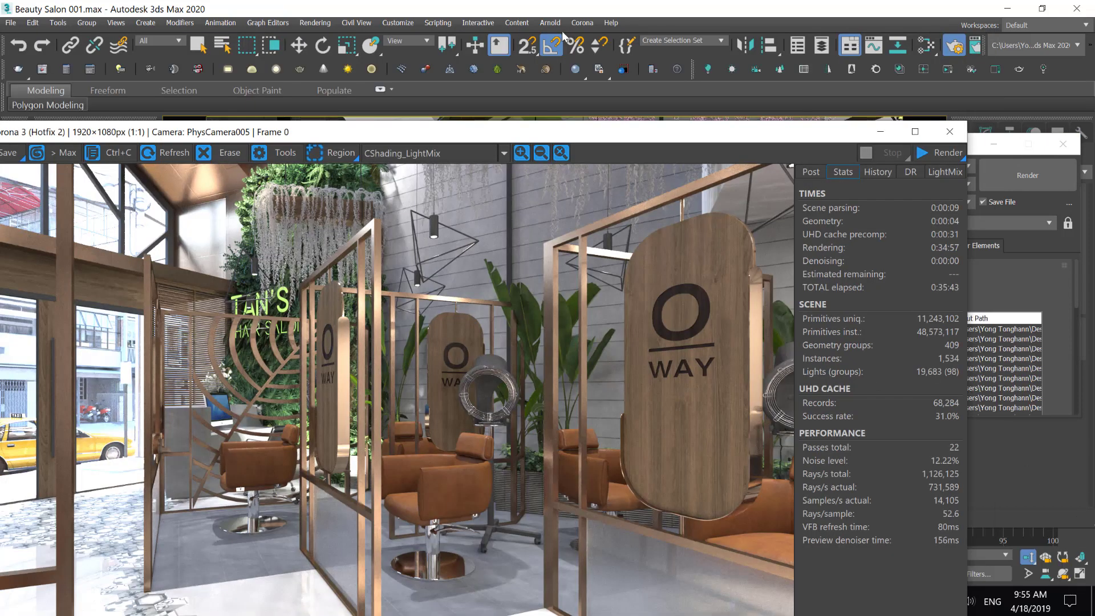
{"action": "mouse_move", "coordinate": [552, 135]}
{"action": "left_mouse_down"}
{"action": "mouse_move", "coordinate": [583, 84]}
{"action": "mouse_move", "coordinate": [646, 53]}
{"action": "left_mouse_up"}
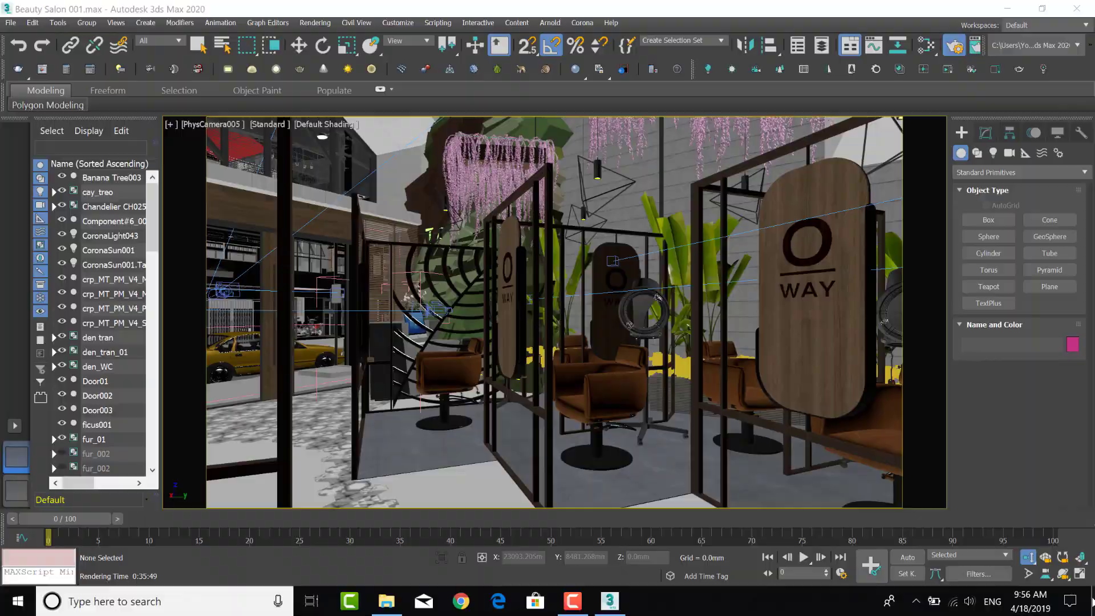
Open the Beauty Salon 001 desktop folder maximised, inspect Beauty Salon 001.tif and the LightMix TIF, then restore the window.
{"action": "left_click", "coordinate": [1092, 603]}
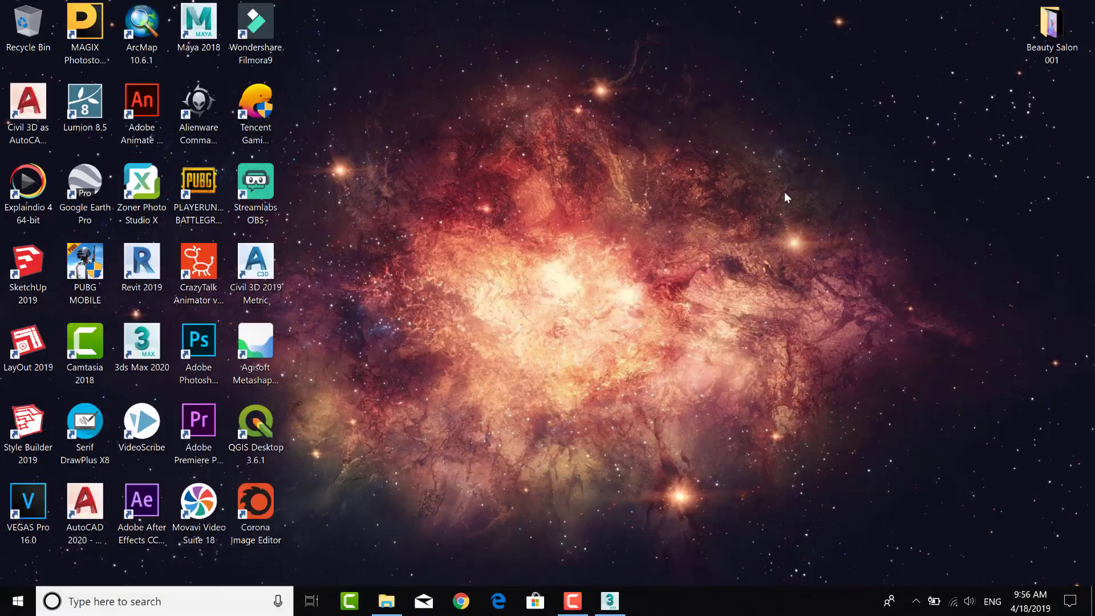
{"action": "double_click", "coordinate": [1052, 34]}
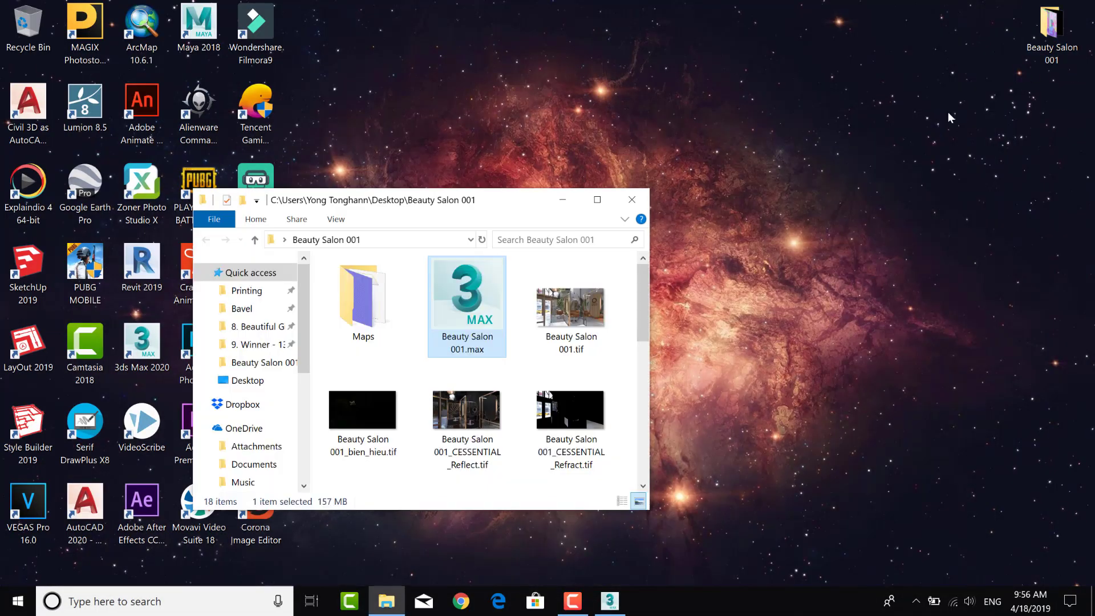
{"action": "left_click", "coordinate": [600, 197]}
{"action": "left_click", "coordinate": [824, 124]}
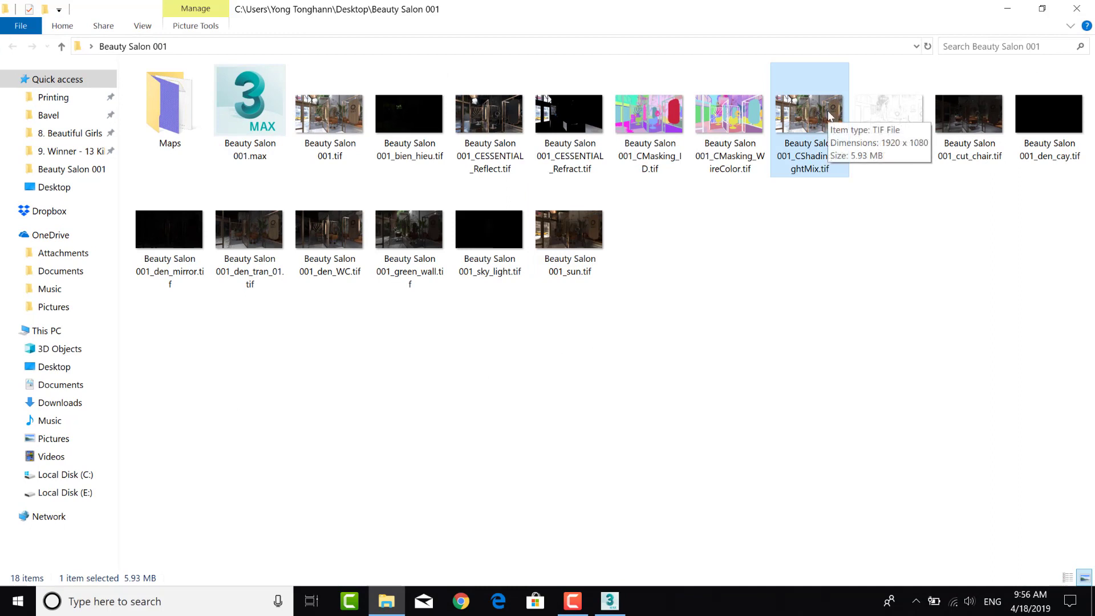
{"action": "left_click", "coordinate": [330, 114]}
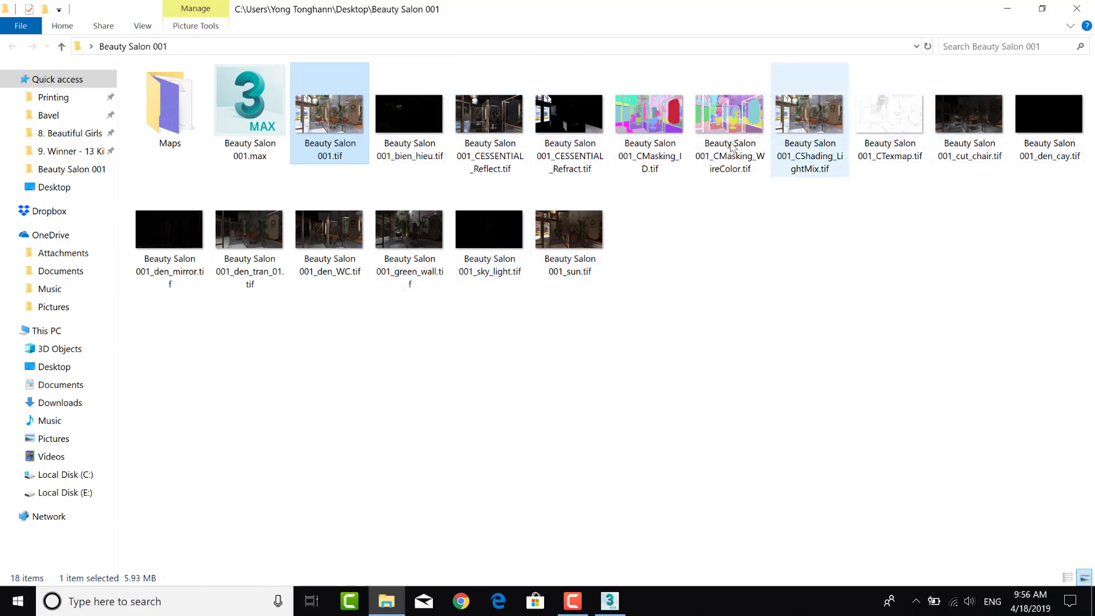
{"action": "left_click", "coordinate": [621, 362]}
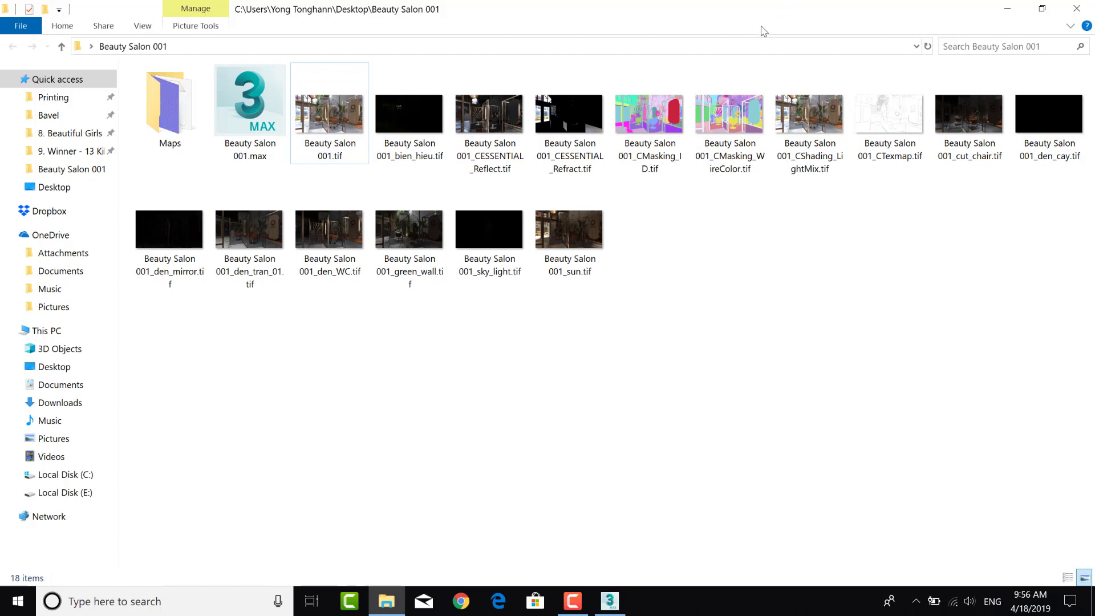
{"action": "left_click_drag", "start_coordinate": [740, 20], "coordinate": [932, 174]}
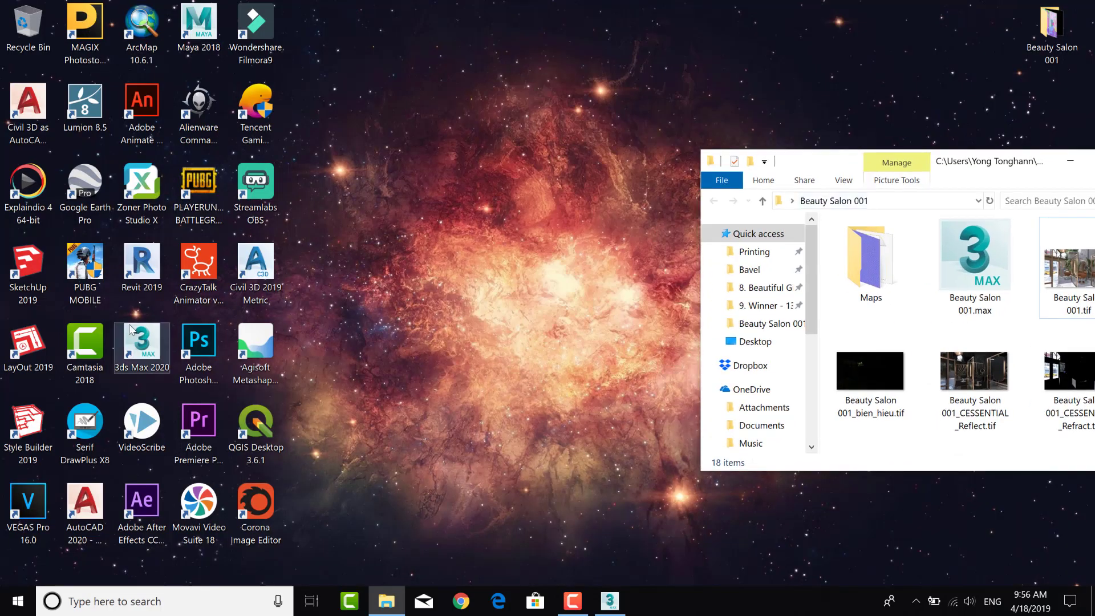
Launch Photoshop and open Beauty Salon 001.tif with the file type set to Camera Raw.
{"action": "left_click", "coordinate": [198, 353]}
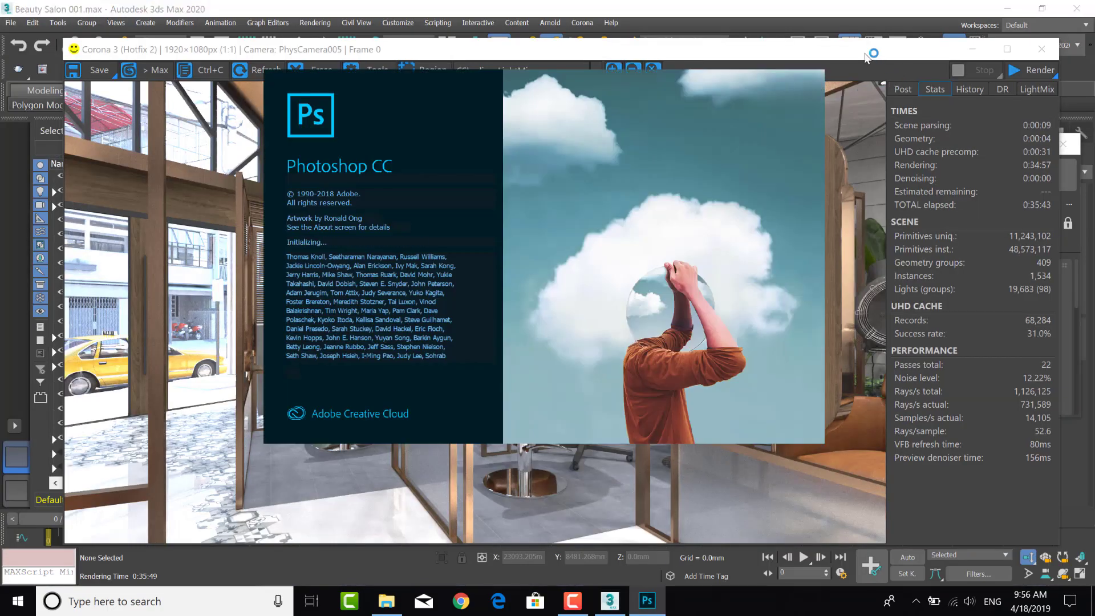
{"action": "left_click_drag", "start_coordinate": [856, 49], "coordinate": [269, 242]}
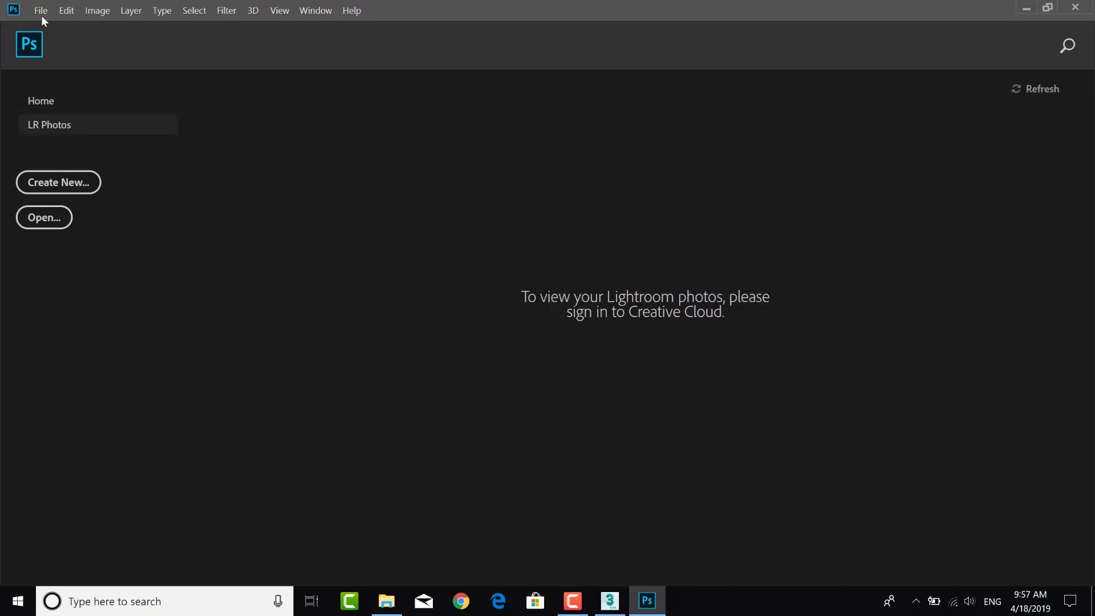
{"action": "left_click", "coordinate": [41, 13]}
{"action": "left_click", "coordinate": [74, 67]}
{"action": "left_click", "coordinate": [379, 188]}
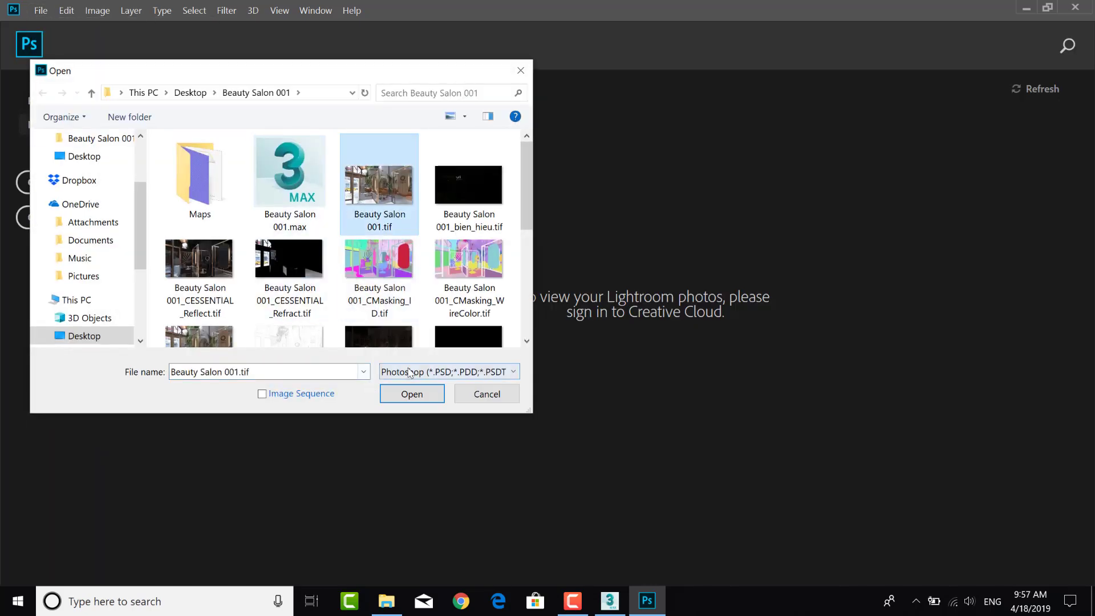
{"action": "left_click", "coordinate": [448, 372]}
{"action": "left_click", "coordinate": [462, 72]}
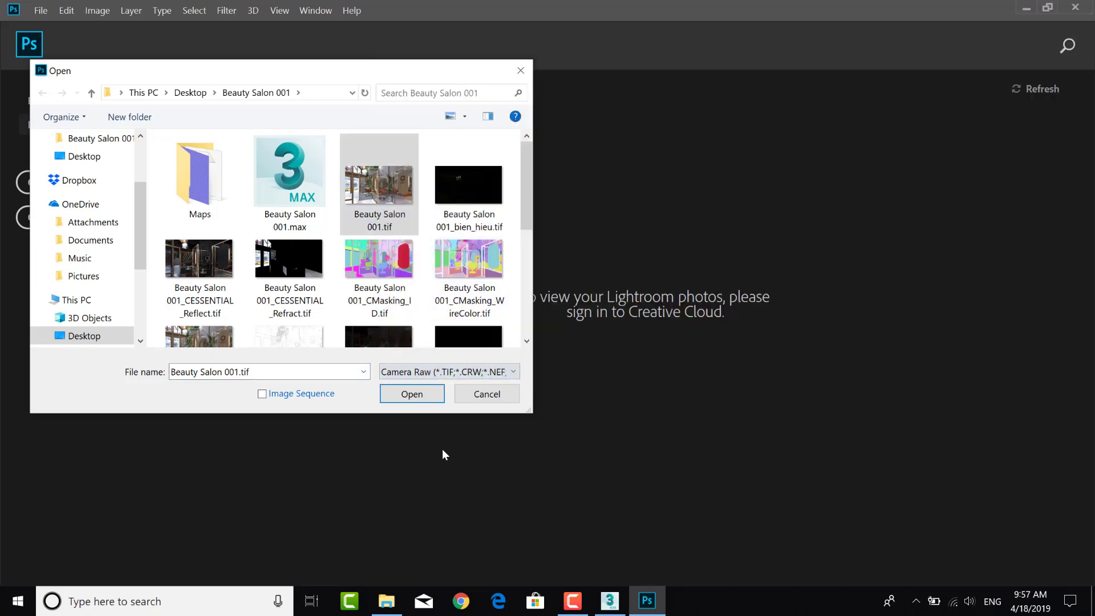
{"action": "left_click", "coordinate": [393, 399]}
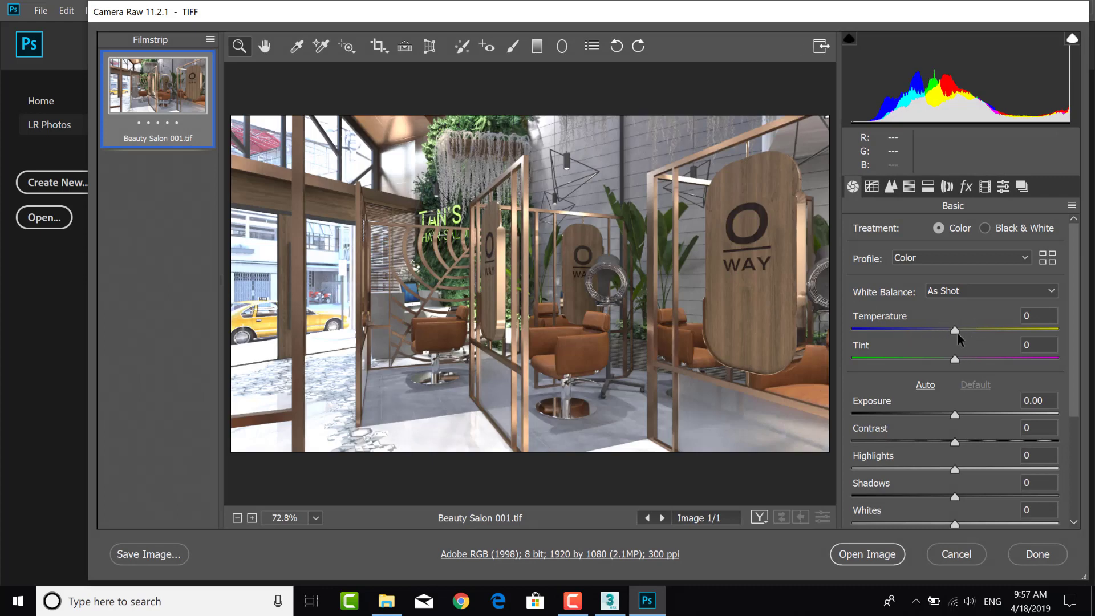
Cool the temperature, settle exposure at +0.40, and drag Highlights from +37 down to -100.
{"action": "mouse_move", "coordinate": [955, 331]}
{"action": "left_mouse_down"}
{"action": "mouse_move", "coordinate": [944, 330]}
{"action": "mouse_move", "coordinate": [977, 330]}
{"action": "mouse_move", "coordinate": [928, 376]}
{"action": "mouse_move", "coordinate": [973, 373]}
{"action": "left_mouse_up"}
{"action": "mouse_move", "coordinate": [955, 414]}
{"action": "left_mouse_down"}
{"action": "mouse_move", "coordinate": [978, 414]}
{"action": "mouse_move", "coordinate": [990, 449]}
{"action": "mouse_move", "coordinate": [836, 460]}
{"action": "mouse_move", "coordinate": [879, 442]}
{"action": "left_mouse_up"}
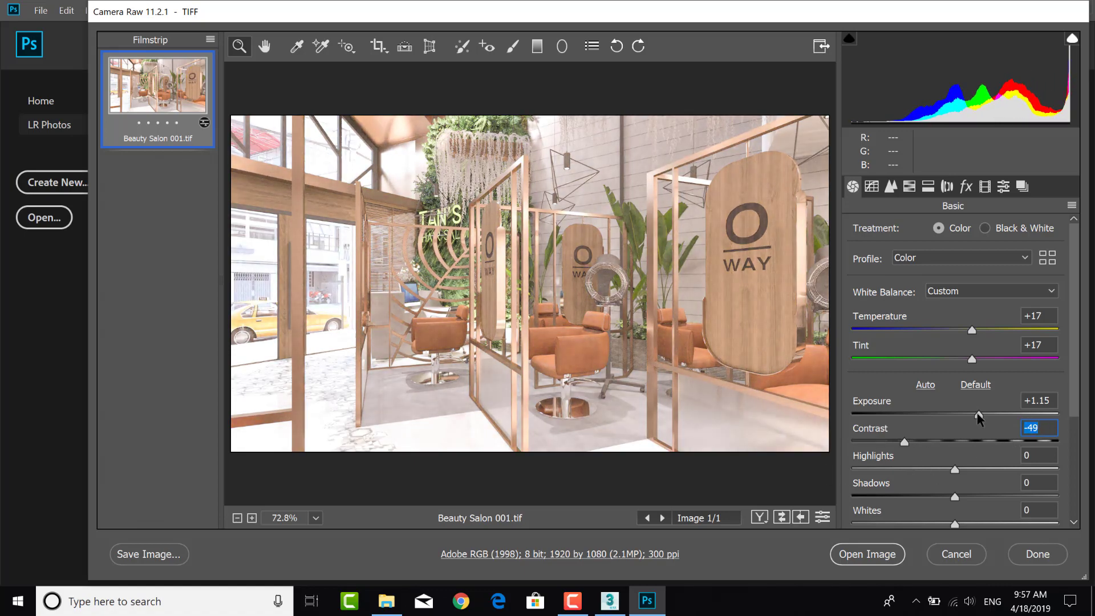
{"action": "mouse_move", "coordinate": [979, 414]}
{"action": "left_mouse_down"}
{"action": "mouse_move", "coordinate": [956, 422]}
{"action": "mouse_move", "coordinate": [984, 421]}
{"action": "mouse_move", "coordinate": [972, 425]}
{"action": "left_mouse_up"}
{"action": "mouse_move", "coordinate": [954, 469]}
{"action": "left_mouse_down"}
{"action": "mouse_move", "coordinate": [992, 471]}
{"action": "mouse_move", "coordinate": [840, 474]}
{"action": "mouse_move", "coordinate": [981, 486]}
{"action": "mouse_move", "coordinate": [844, 488]}
{"action": "left_mouse_up"}
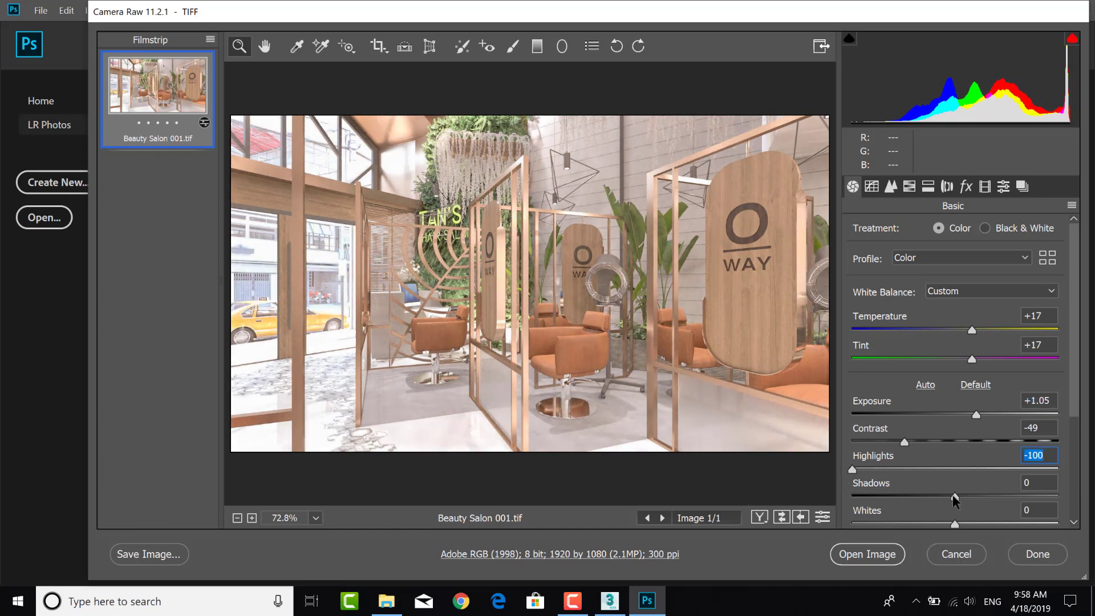
{"action": "mouse_move", "coordinate": [955, 496]}
{"action": "left_mouse_down"}
{"action": "mouse_move", "coordinate": [1032, 510]}
{"action": "mouse_move", "coordinate": [848, 522]}
{"action": "mouse_move", "coordinate": [1023, 528]}
{"action": "mouse_move", "coordinate": [840, 523]}
{"action": "mouse_move", "coordinate": [1027, 523]}
{"action": "mouse_move", "coordinate": [991, 523]}
{"action": "left_mouse_up"}
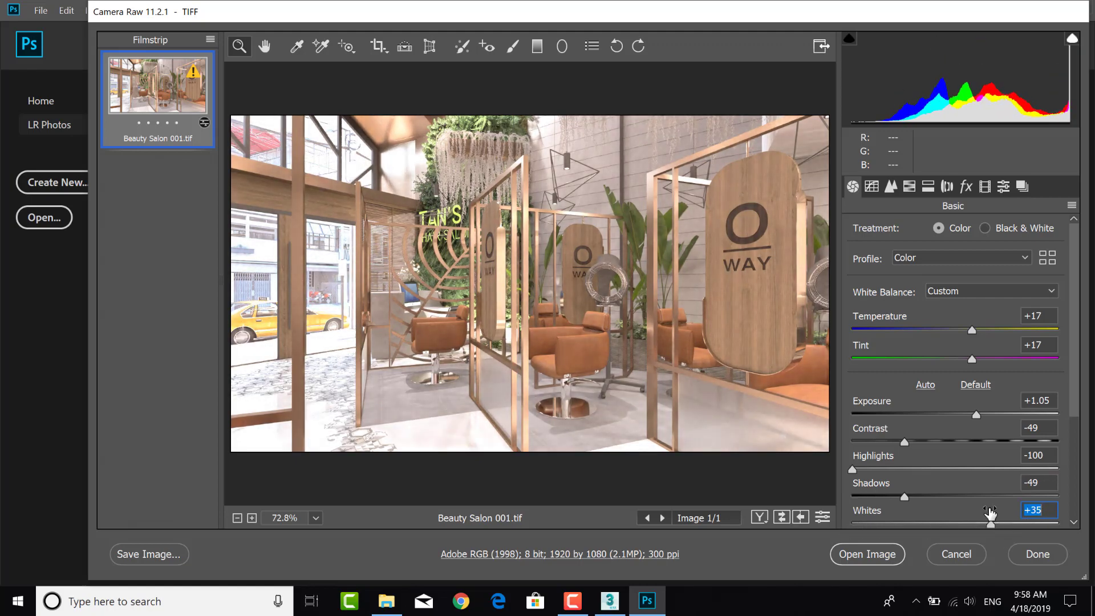
Scroll the Basic panel, darken Blacks to -22 and boost Clarity to +49.
{"action": "scroll", "coordinate": [1017, 432], "scroll_direction": "down", "scroll_amount": 2}
{"action": "scroll", "coordinate": [1018, 433], "scroll_direction": "down", "scroll_amount": 1}
{"action": "scroll", "coordinate": [981, 442], "scroll_direction": "down", "scroll_amount": 2}
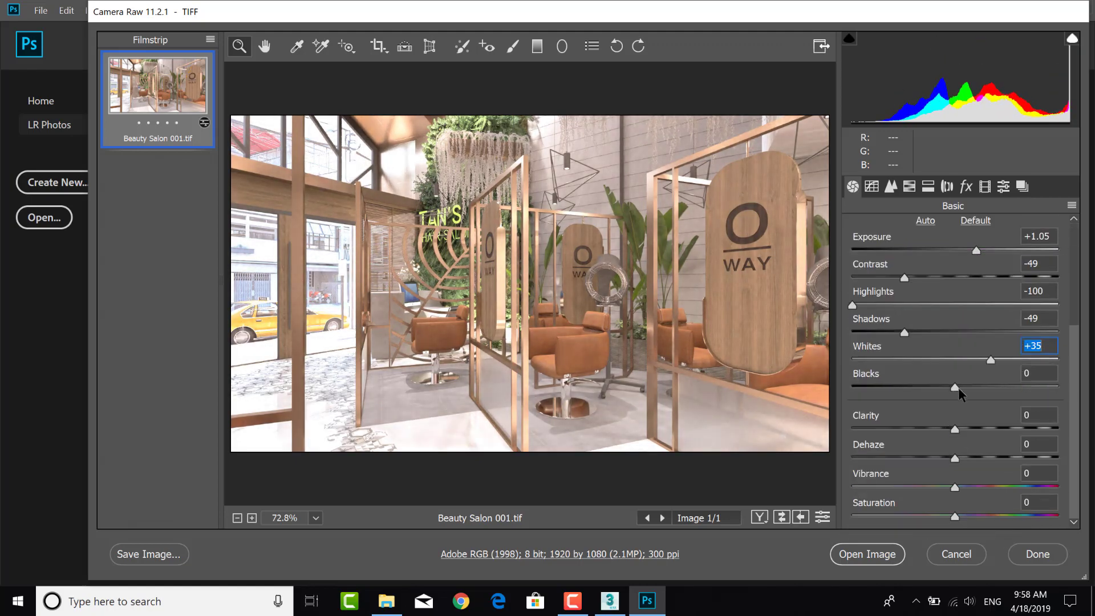
{"action": "mouse_move", "coordinate": [958, 389]}
{"action": "left_mouse_down"}
{"action": "mouse_move", "coordinate": [854, 390]}
{"action": "mouse_move", "coordinate": [932, 387]}
{"action": "left_mouse_up"}
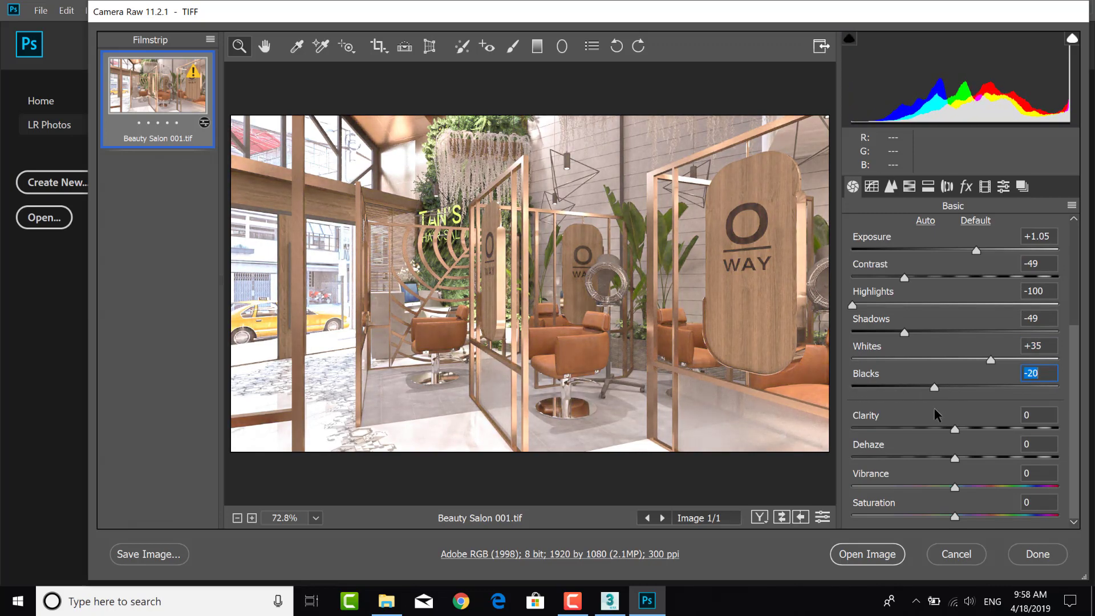
{"action": "mouse_move", "coordinate": [955, 428]}
{"action": "left_mouse_down"}
{"action": "mouse_move", "coordinate": [1007, 430]}
{"action": "mouse_move", "coordinate": [988, 459]}
{"action": "mouse_move", "coordinate": [1053, 484]}
{"action": "mouse_move", "coordinate": [944, 445]}
{"action": "mouse_move", "coordinate": [966, 450]}
{"action": "mouse_move", "coordinate": [959, 489]}
{"action": "mouse_move", "coordinate": [1039, 503]}
{"action": "mouse_move", "coordinate": [976, 482]}
{"action": "mouse_move", "coordinate": [976, 521]}
{"action": "mouse_move", "coordinate": [1021, 519]}
{"action": "mouse_move", "coordinate": [926, 501]}
{"action": "mouse_move", "coordinate": [966, 505]}
{"action": "left_mouse_up"}
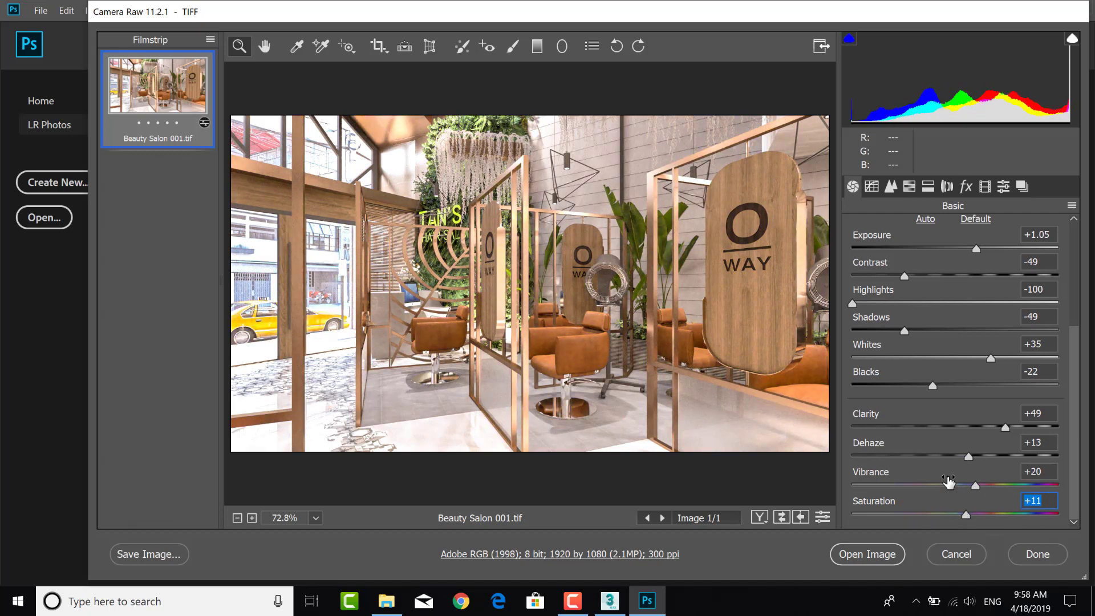
Open the Camera Raw result in Photoshop and hide the grid overlay via View > Extras.
{"action": "left_click", "coordinate": [865, 556]}
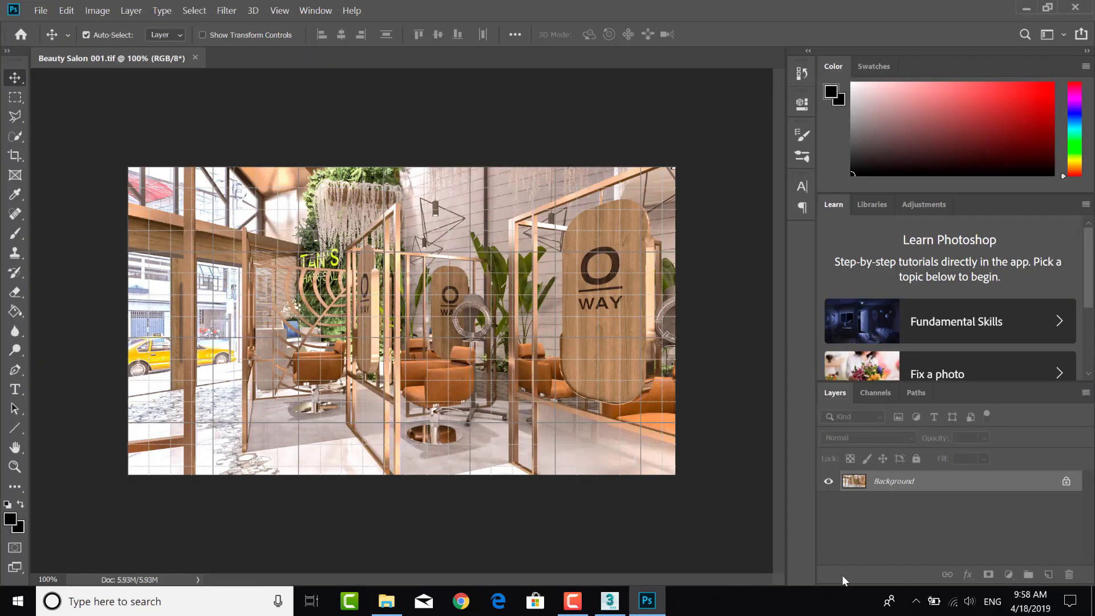
{"action": "left_click", "coordinate": [280, 10]}
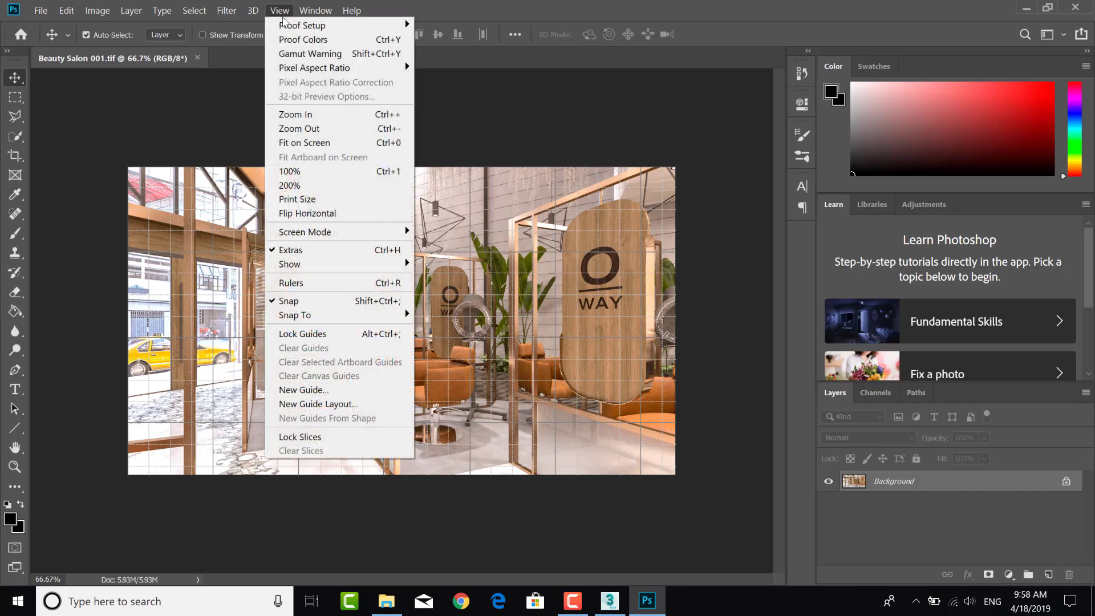
{"action": "left_click", "coordinate": [305, 252]}
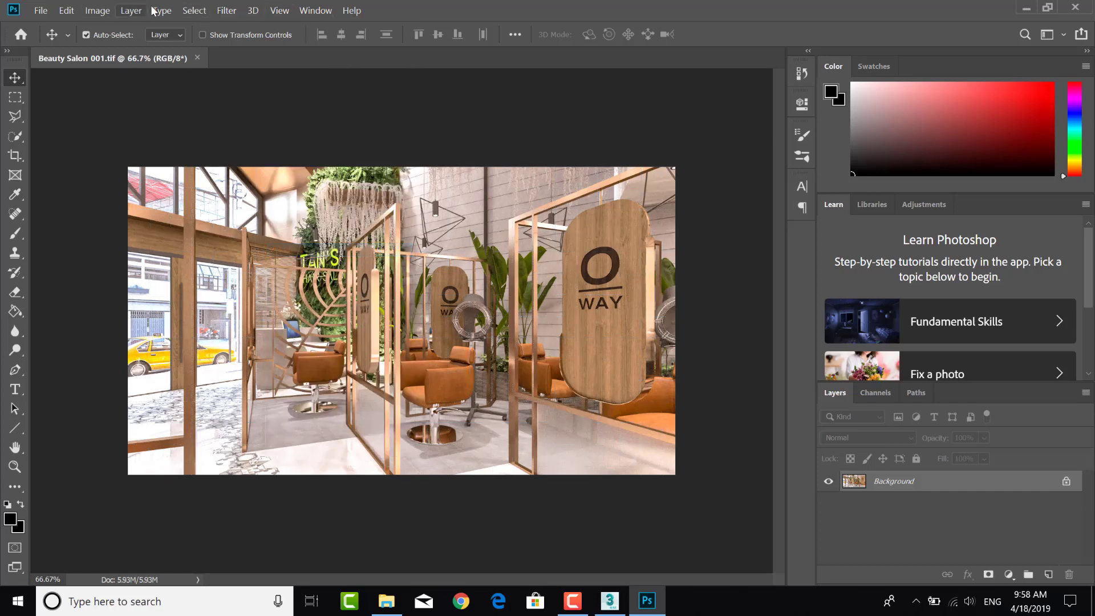
Apply Auto Tone, Auto Contrast and Auto Color to the render.
{"action": "left_click", "coordinate": [98, 12]}
{"action": "left_click", "coordinate": [116, 63]}
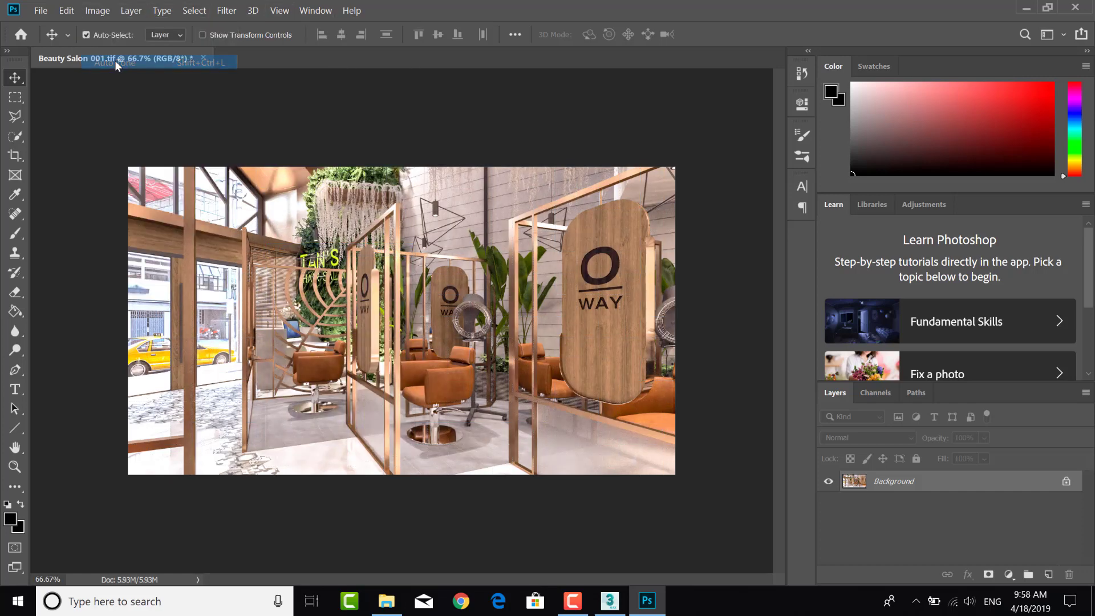
{"action": "left_click", "coordinate": [97, 11]}
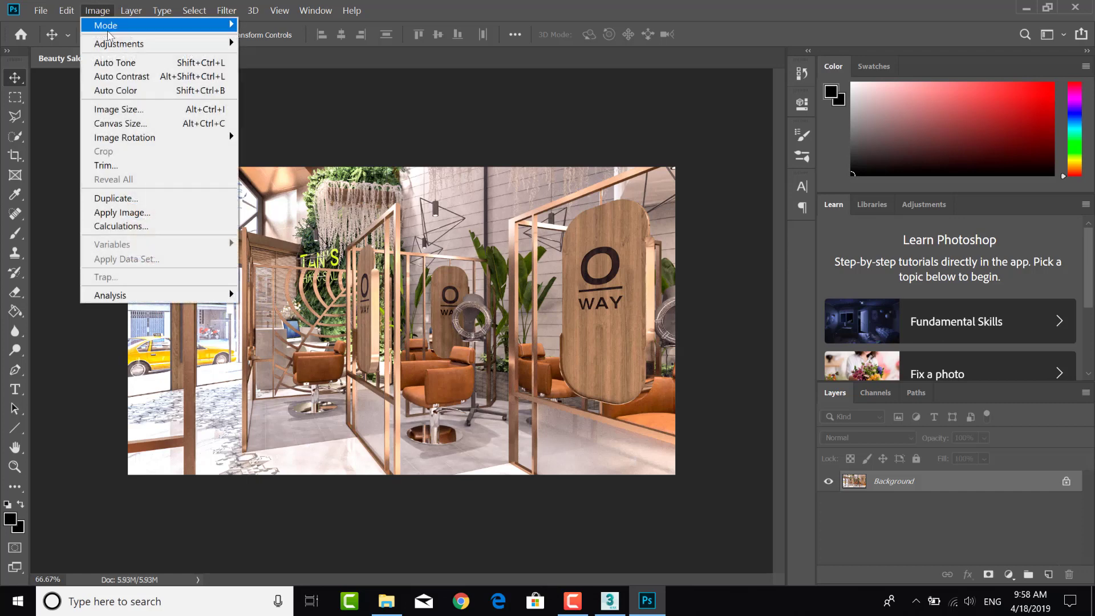
{"action": "left_click", "coordinate": [120, 77]}
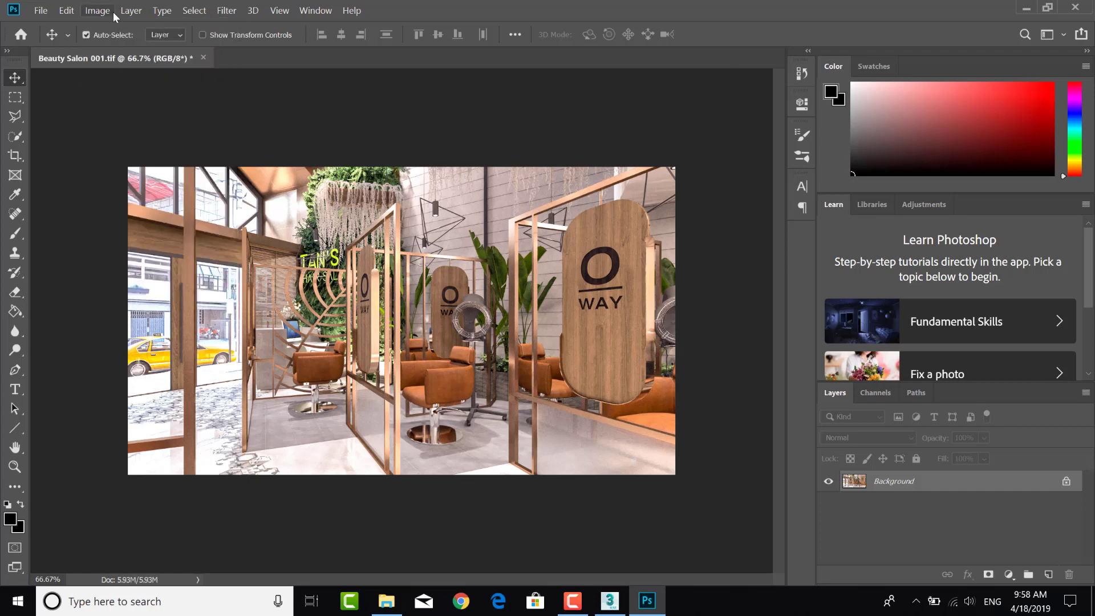
{"action": "left_click", "coordinate": [101, 12]}
{"action": "left_click", "coordinate": [118, 88]}
{"action": "left_click", "coordinate": [42, 11]}
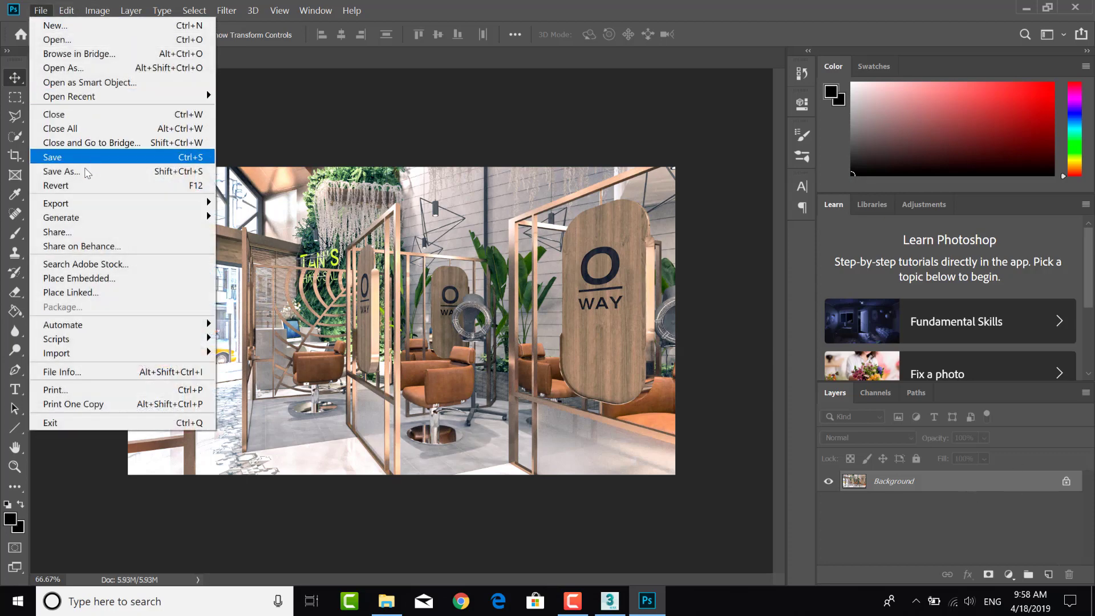
Save the edited render as Beauty Salon 001.png, accepting the PNG options.
{"action": "left_click", "coordinate": [85, 172]}
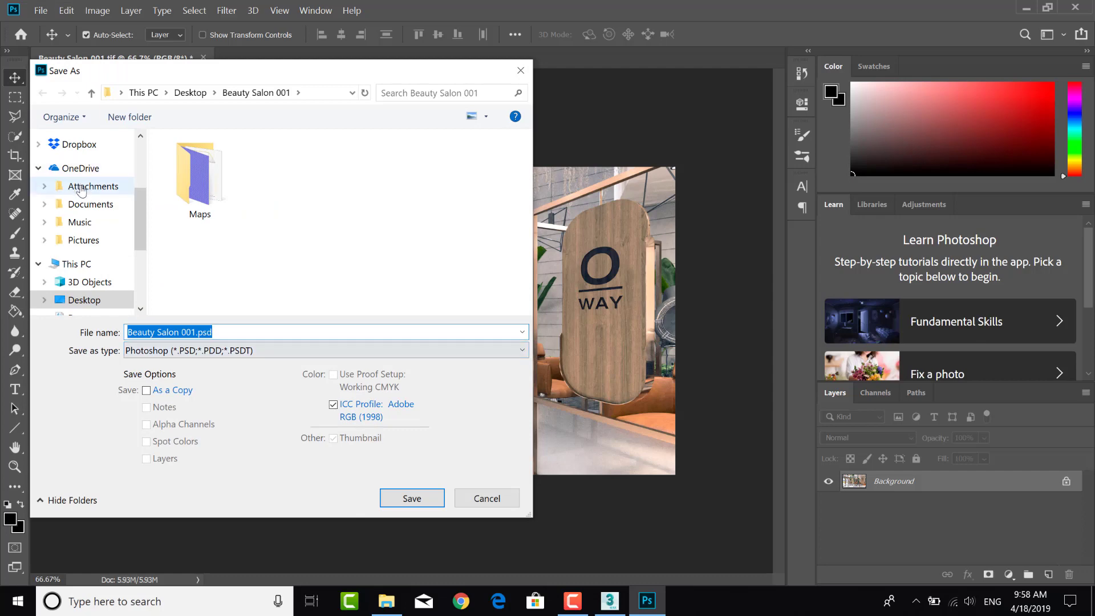
{"action": "left_click", "coordinate": [220, 351]}
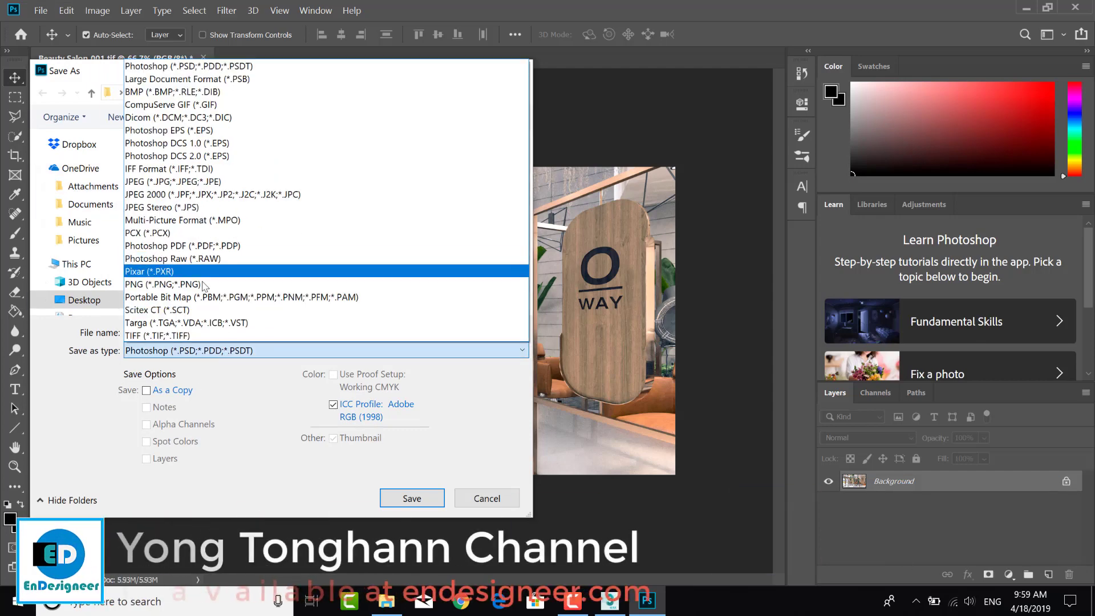
{"action": "left_click", "coordinate": [220, 283]}
{"action": "left_click", "coordinate": [412, 499]}
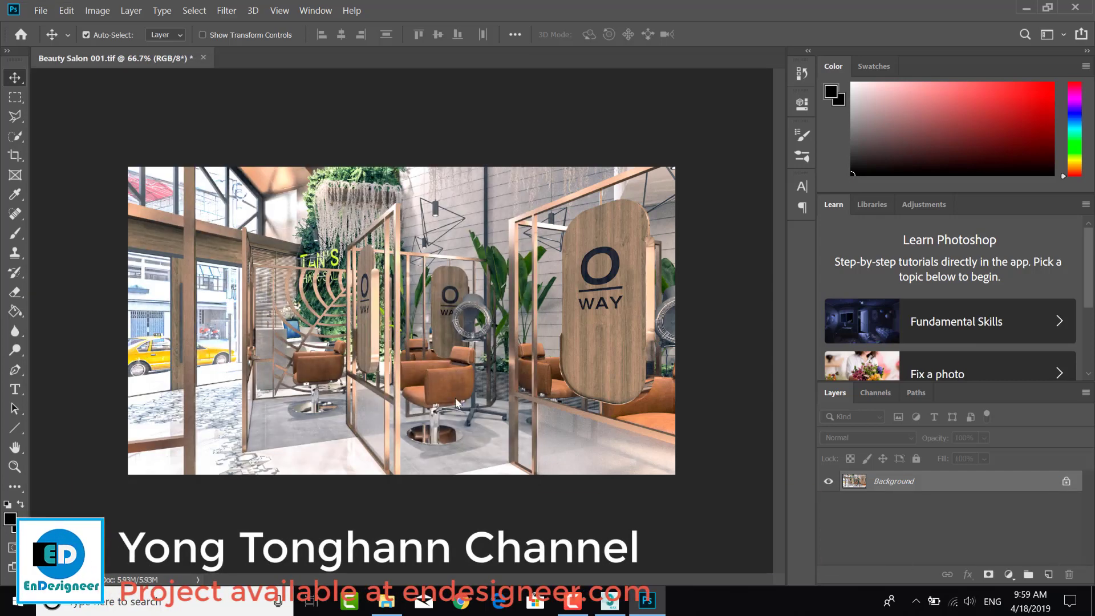
{"action": "left_click", "coordinate": [633, 171]}
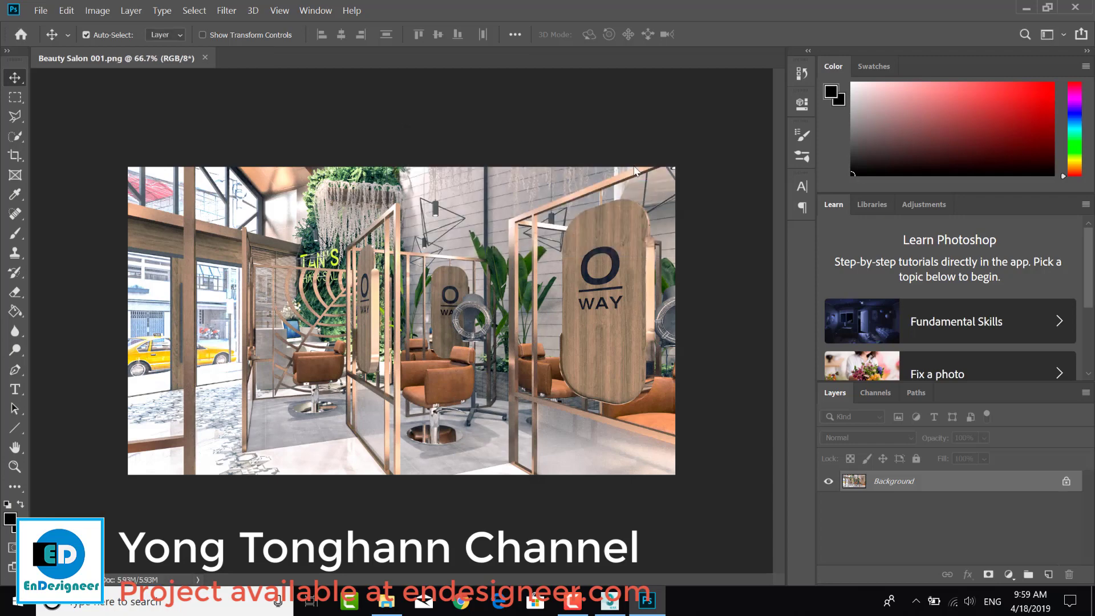
Save the render again as Beauty Salon 001.psd in Photoshop format.
{"action": "left_click", "coordinate": [45, 12]}
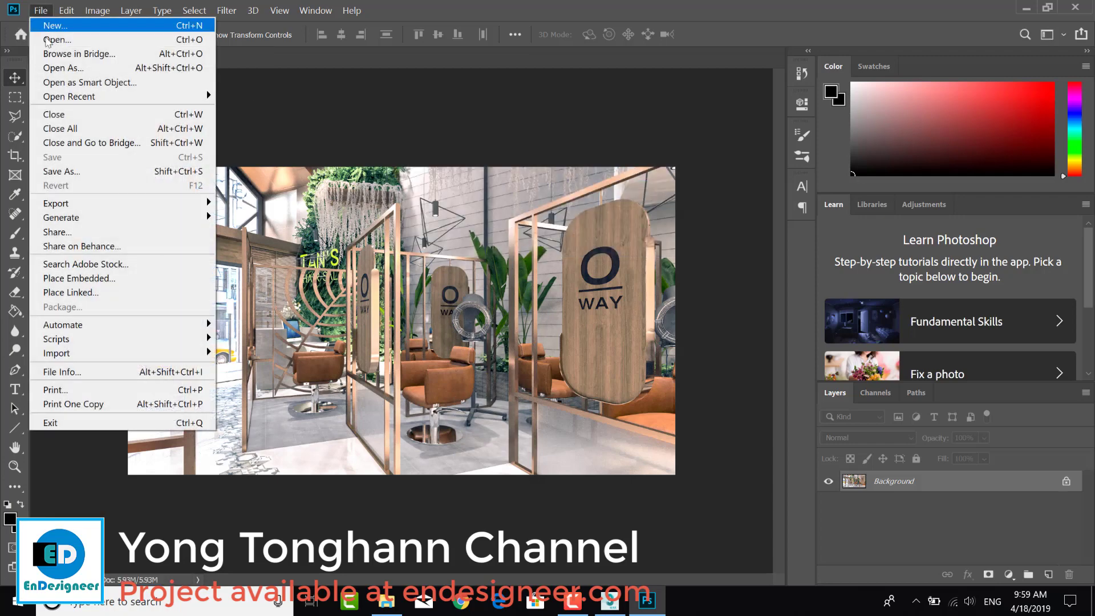
{"action": "left_click", "coordinate": [74, 169]}
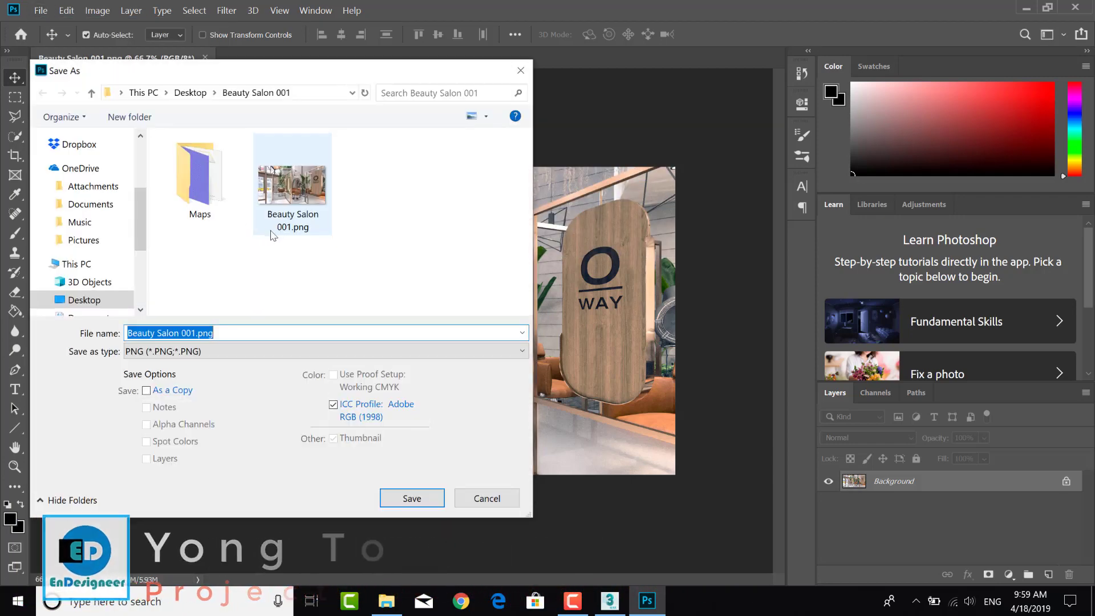
{"action": "left_click", "coordinate": [237, 351]}
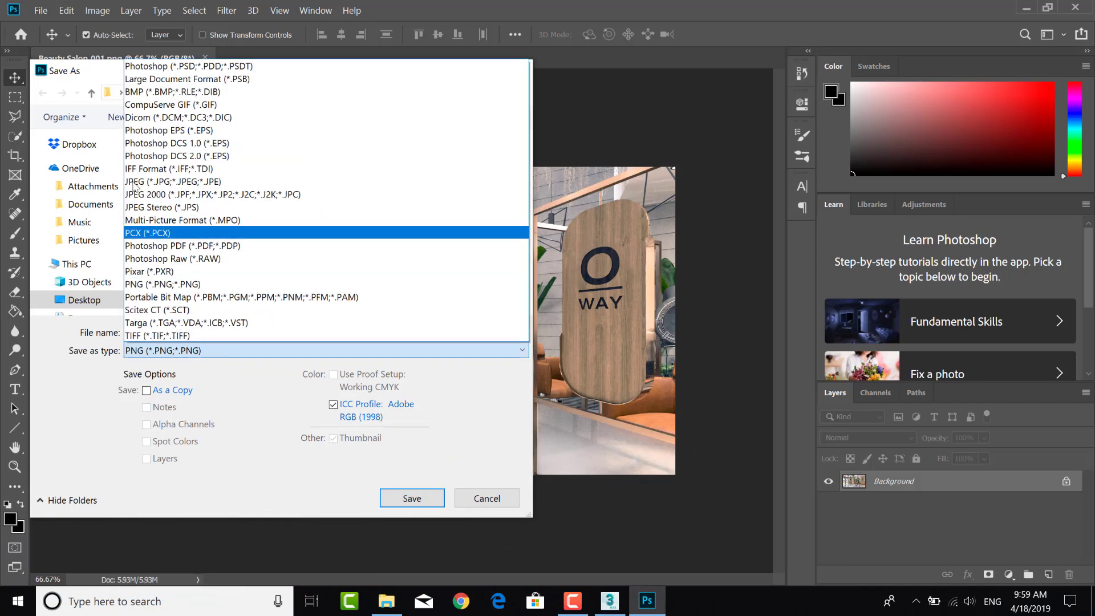
{"action": "left_click", "coordinate": [171, 61]}
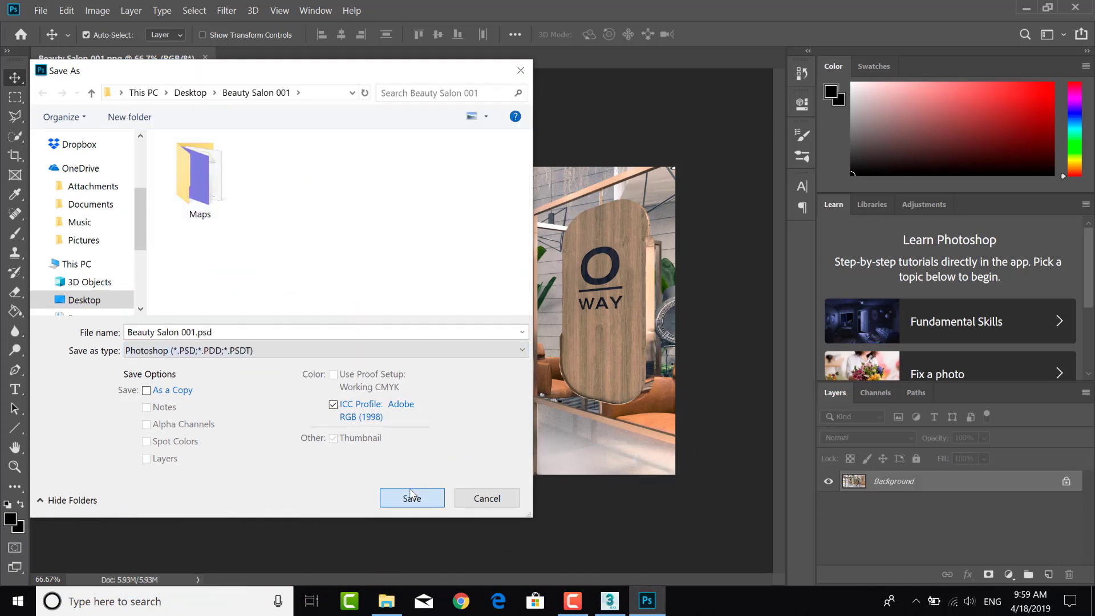
{"action": "left_click", "coordinate": [382, 504]}
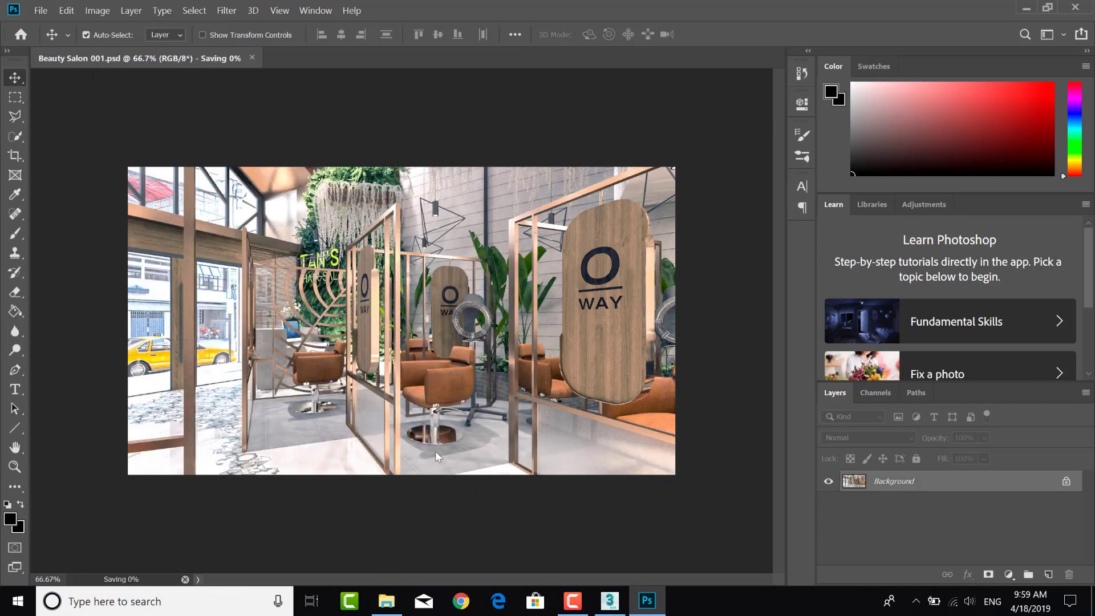
Close the document, exit Photoshop, and bring up the Beauty Salon 001 folder from the taskbar.
{"action": "left_click", "coordinate": [1075, 7]}
{"action": "left_click", "coordinate": [1075, 9]}
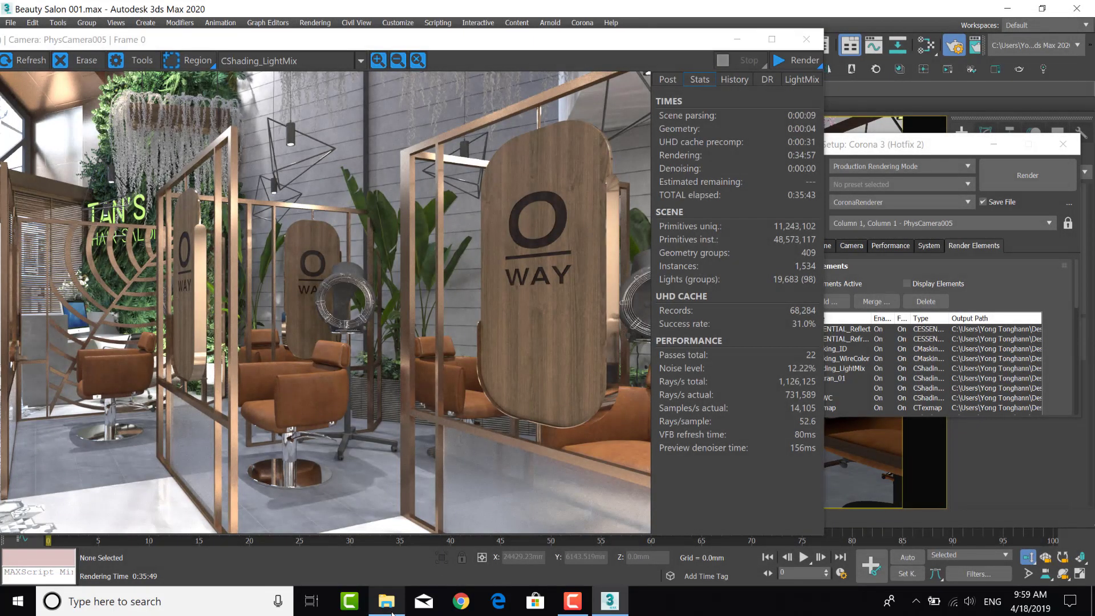
{"action": "left_click", "coordinate": [390, 610]}
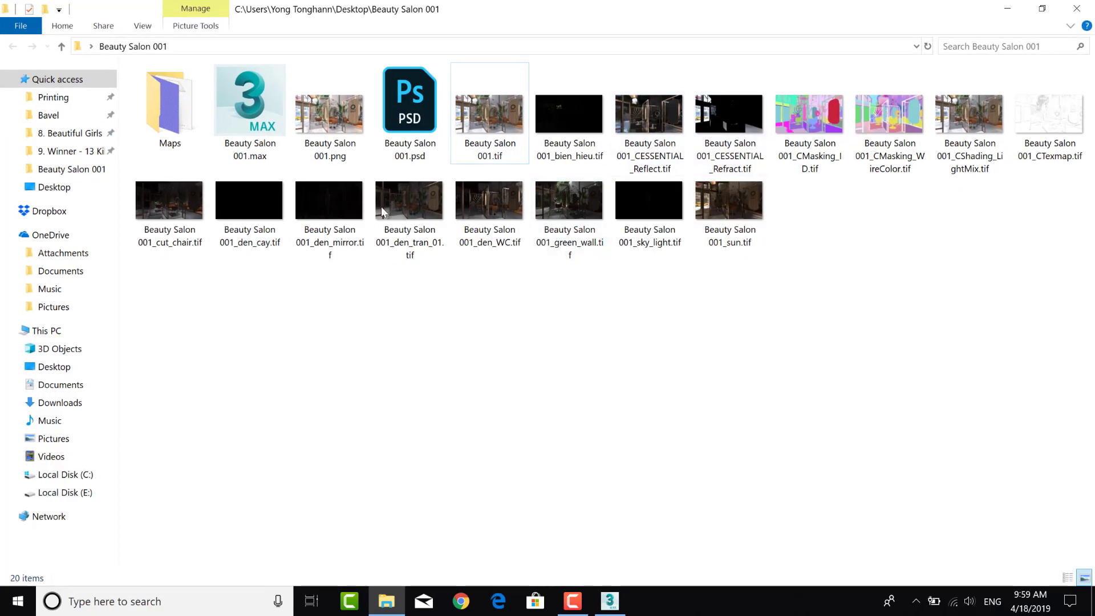
Open Beauty Salon 001.png in Photos and switch the viewer to full screen.
{"action": "double_click", "coordinate": [339, 129]}
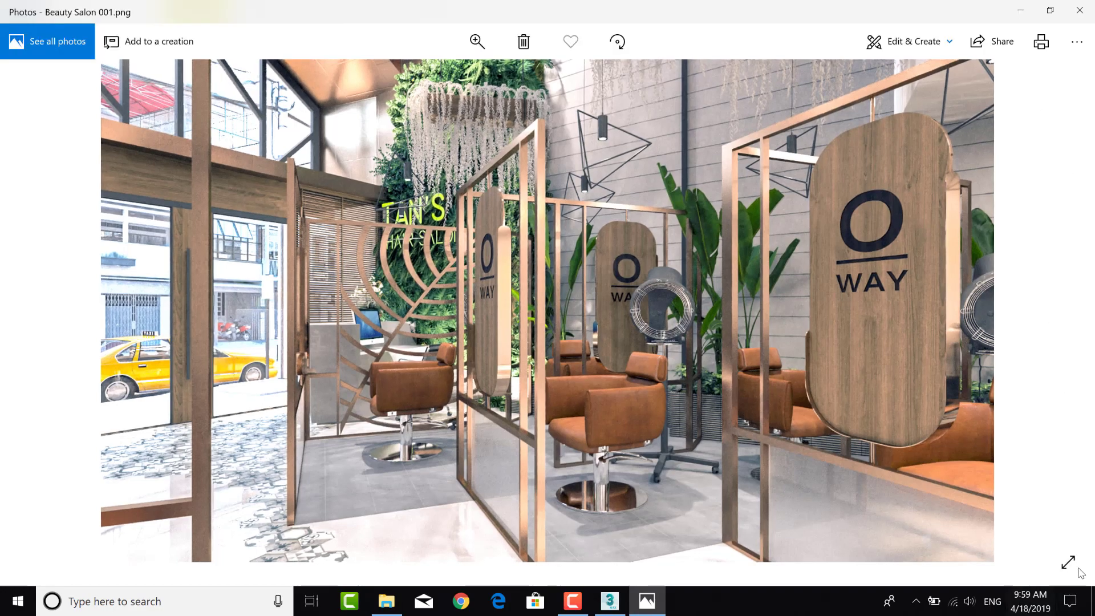
{"action": "left_click", "coordinate": [1069, 563]}
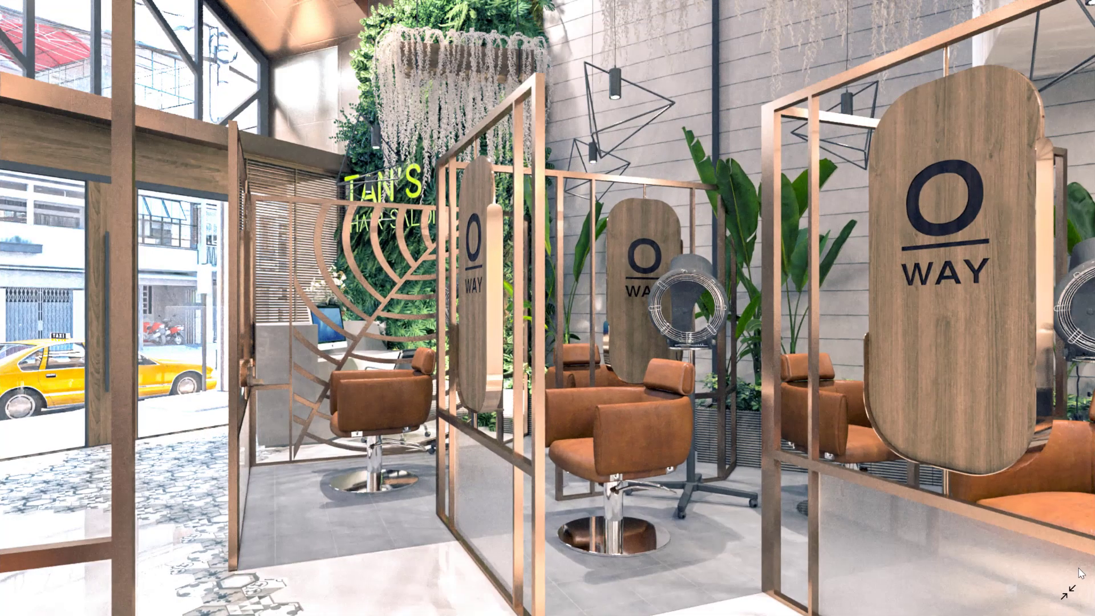